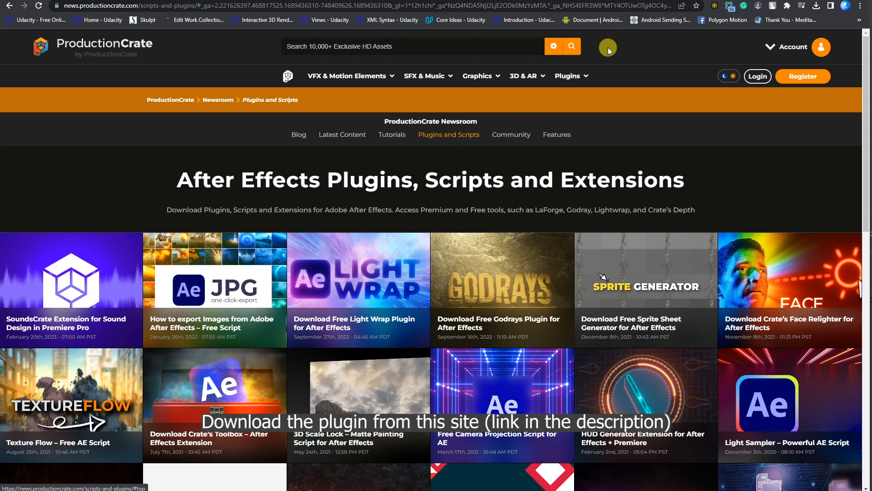
Open the Free Godrays Plugin for After Effects article and follow its link for registering an account
click(495, 291)
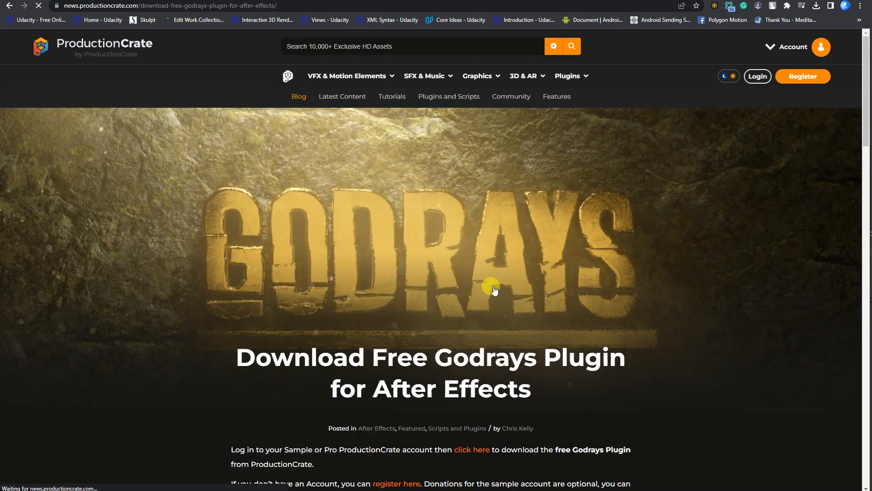
scroll(549, 326, down, 1)
scroll(549, 326, down, 5)
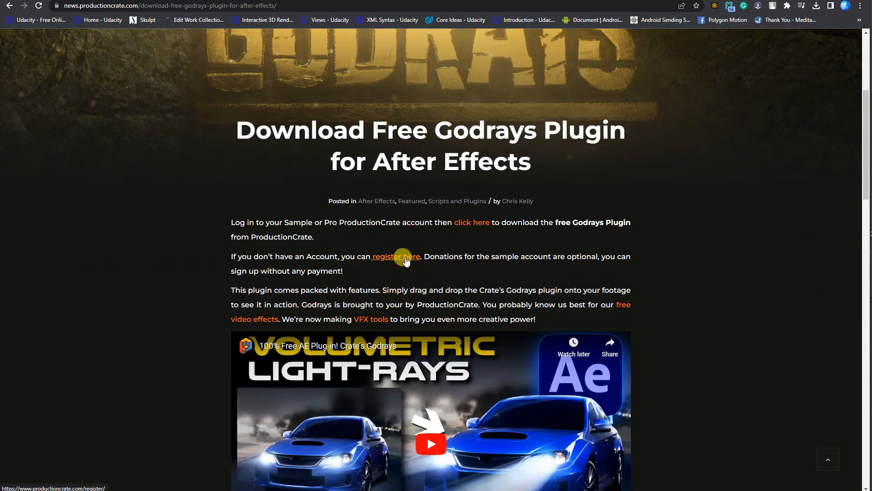
click(406, 259)
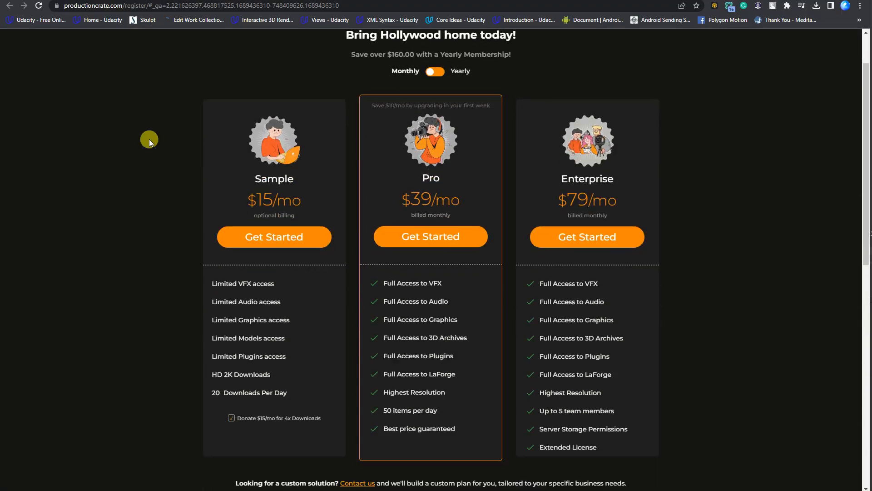
Decline the optional $15/mo donation on the Sample plan and get started with that plan
scroll(236, 346, down, 1)
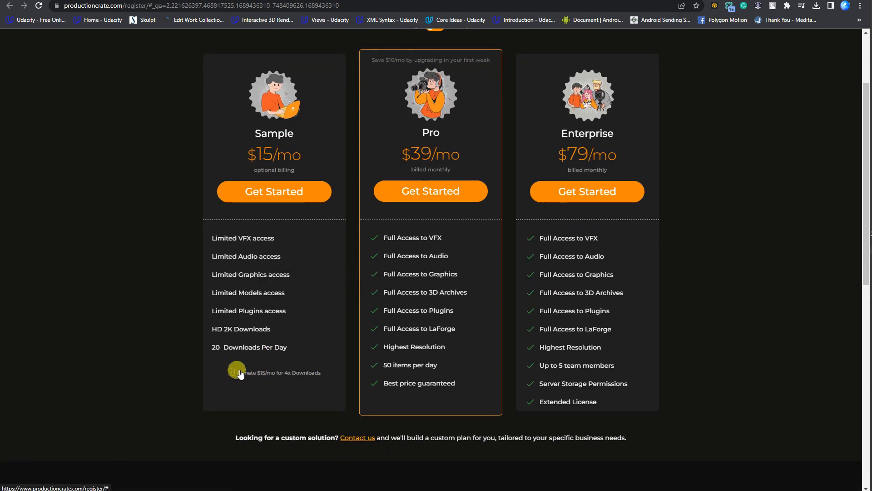
click(231, 373)
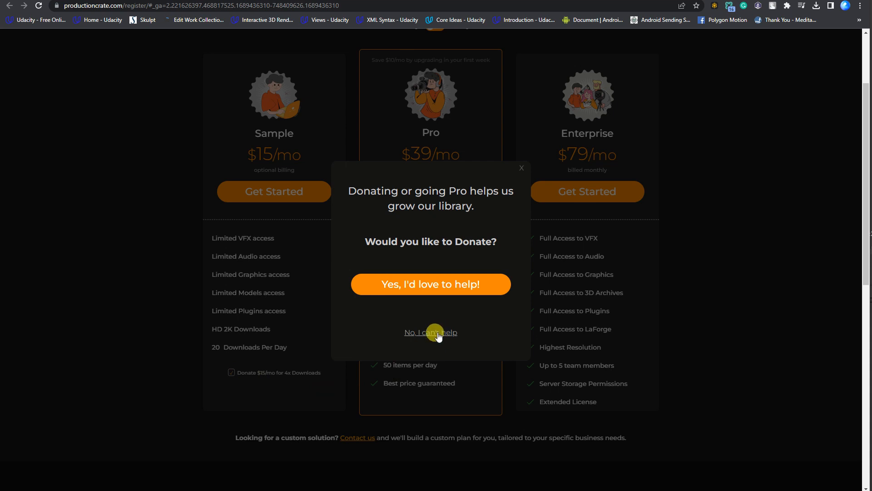
click(434, 333)
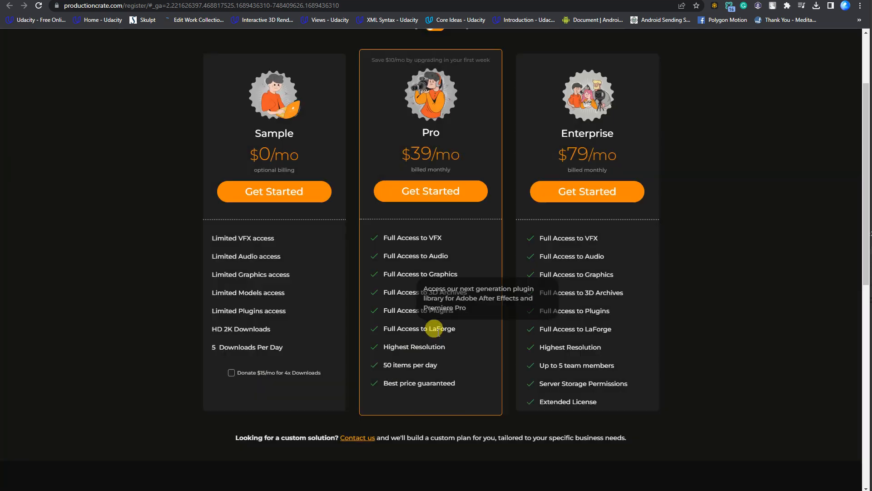
click(277, 198)
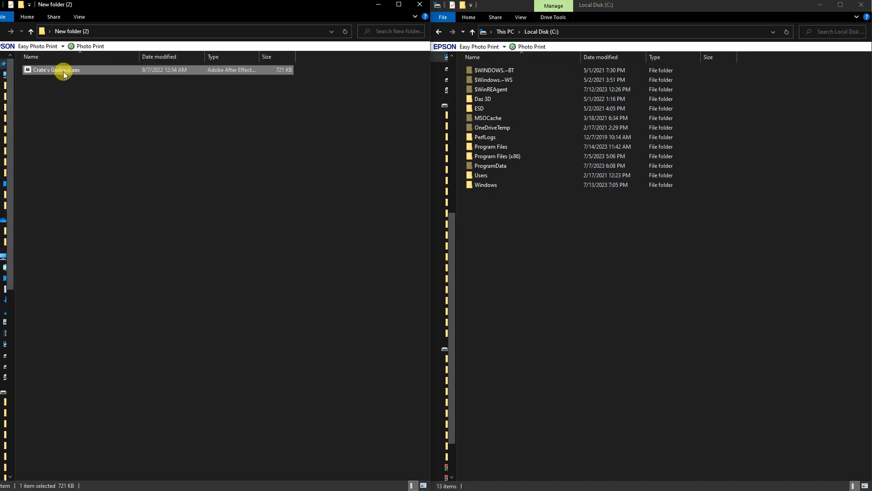
In File Explorer, open the Plug-ins folder inside Program Files > Adobe > Adobe After Effects 2022 > Support Files
right_click(64, 72)
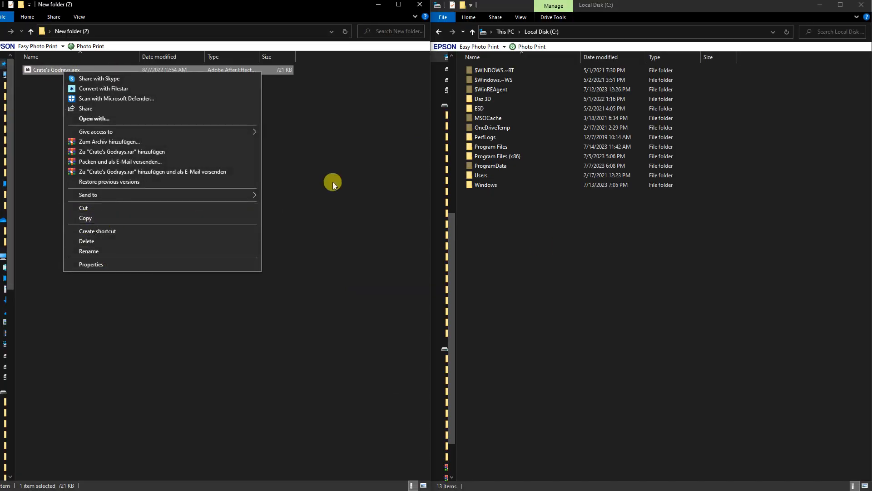
click(341, 171)
click(598, 236)
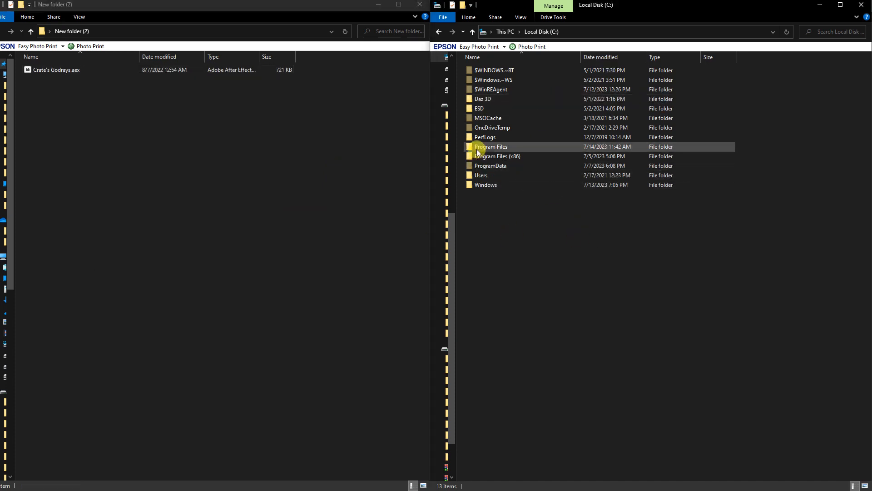
double_click(565, 146)
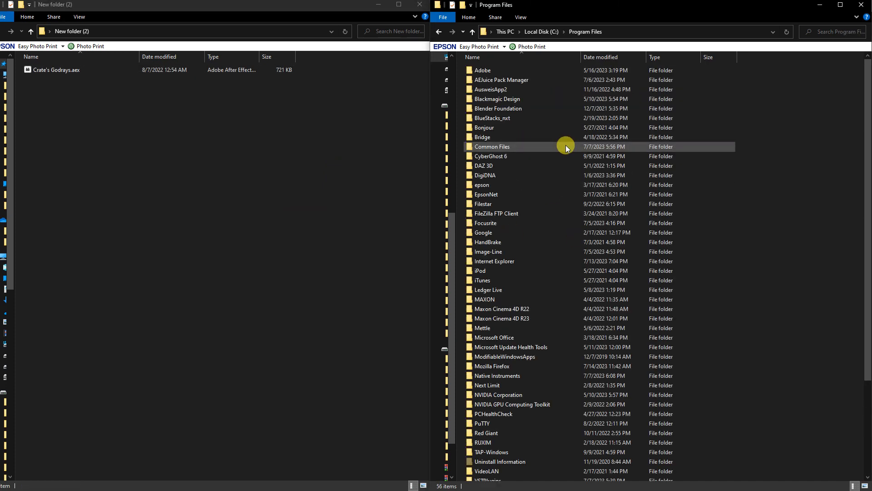
double_click(529, 71)
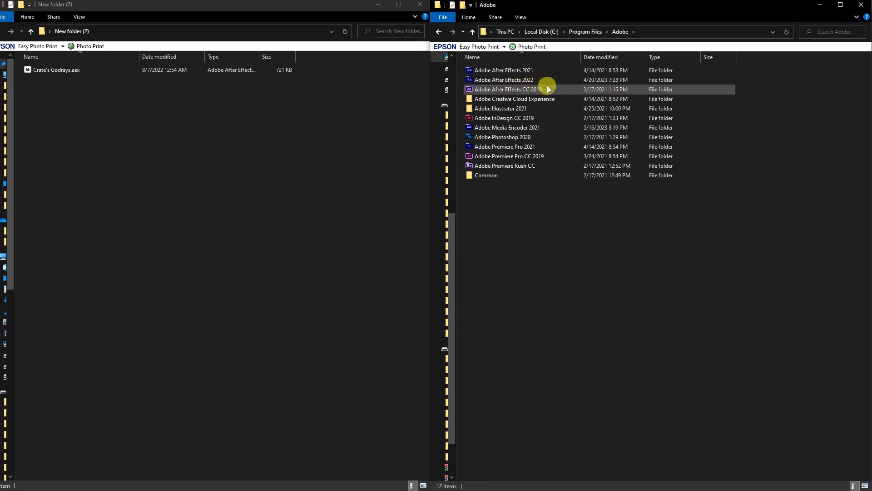
double_click(544, 80)
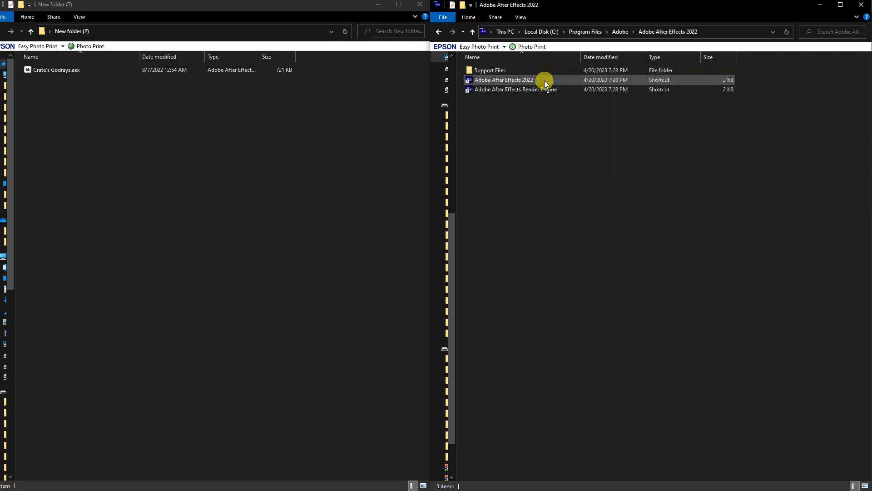
double_click(527, 71)
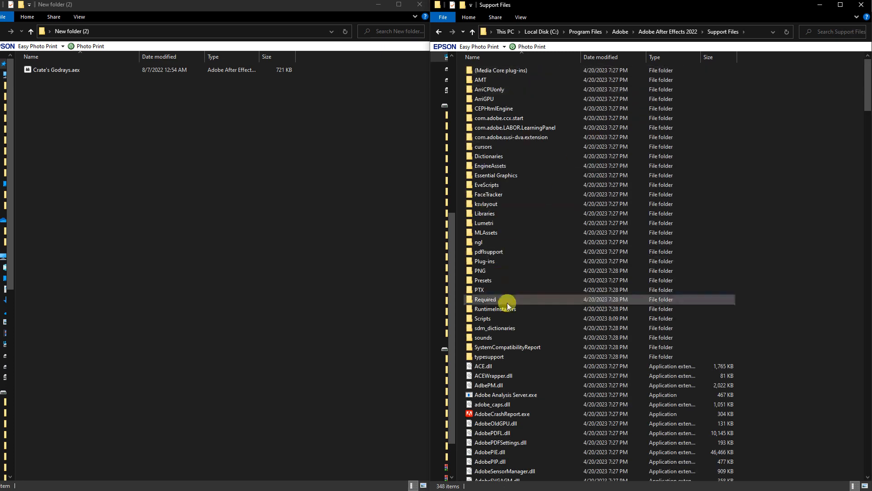
double_click(499, 260)
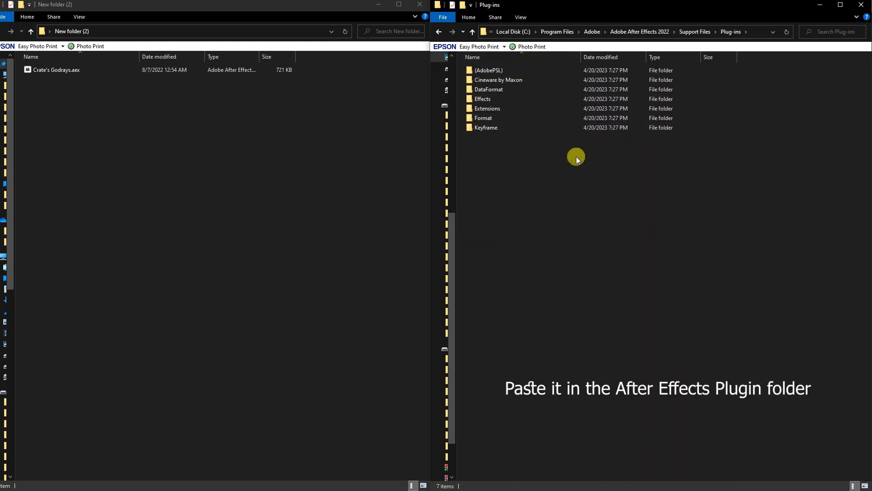
Copy Crate's Godrays.aex into the After Effects 2022 Plug-ins folder
right_click(545, 178)
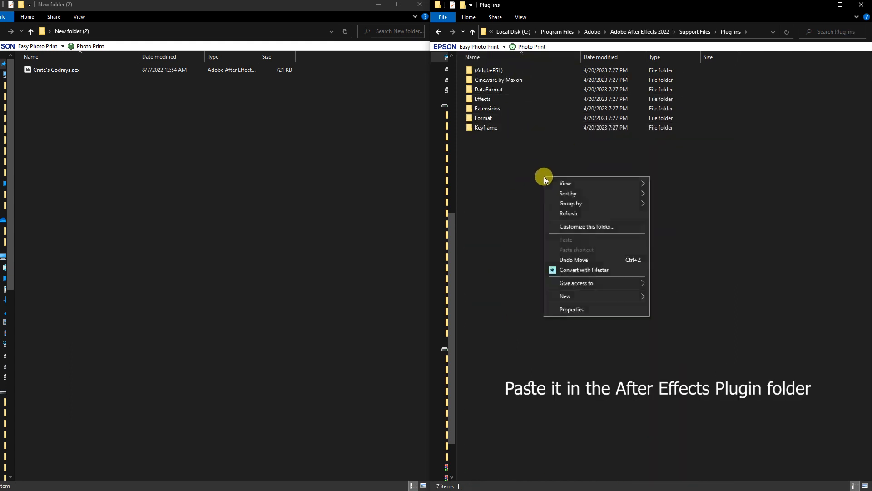
click(54, 70)
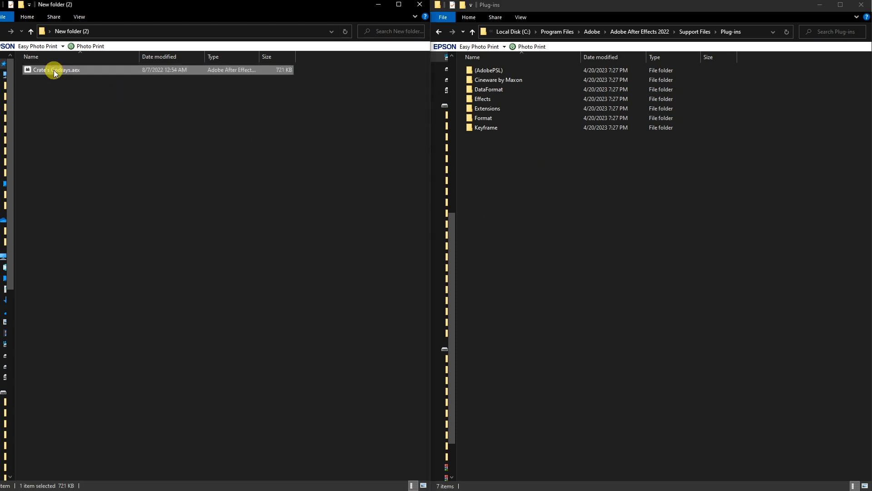
right_click(53, 70)
click(86, 216)
right_click(588, 193)
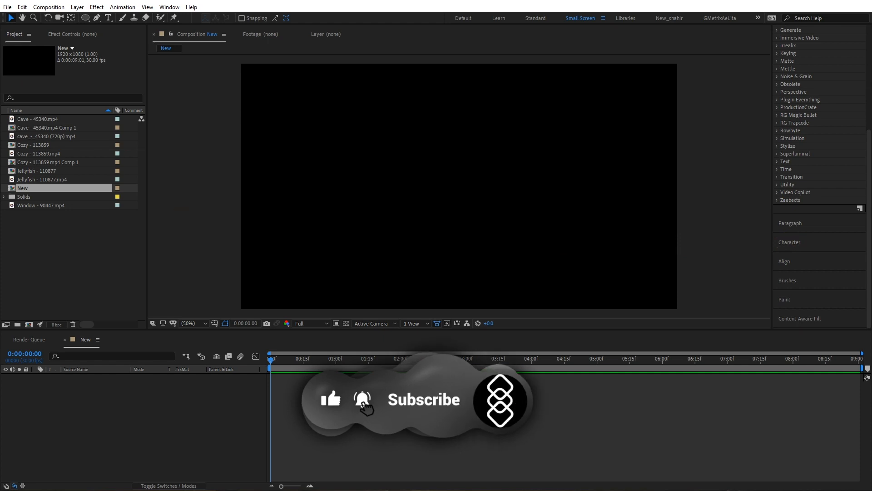
In After Effects, return the Effects & Presets list to its beginning and widen its area
click(8, 7)
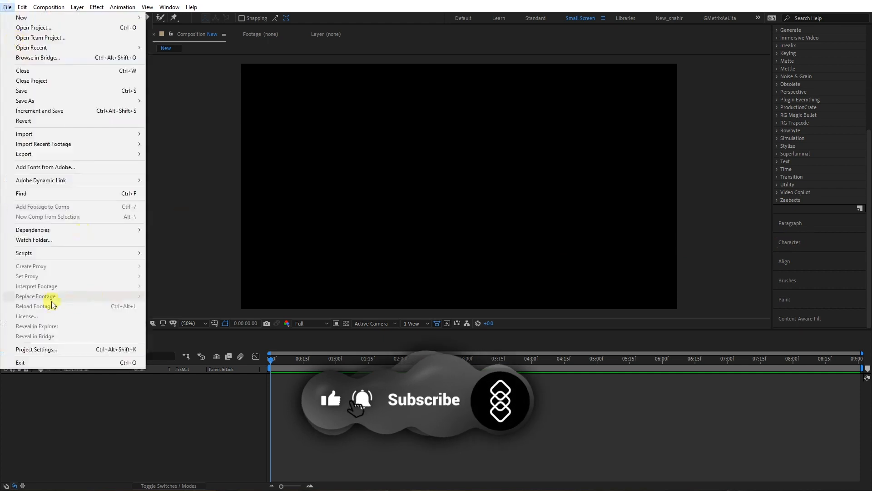
click(452, 456)
scroll(821, 147, up, 5)
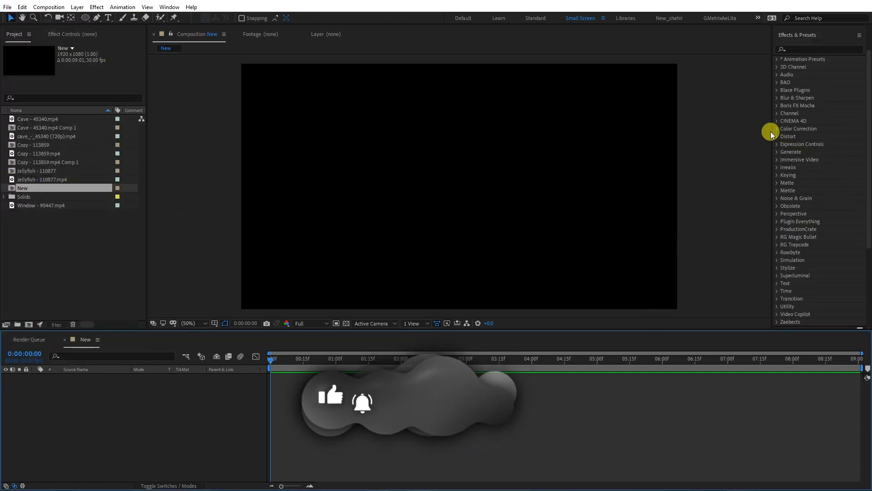
drag(771, 129, 741, 131)
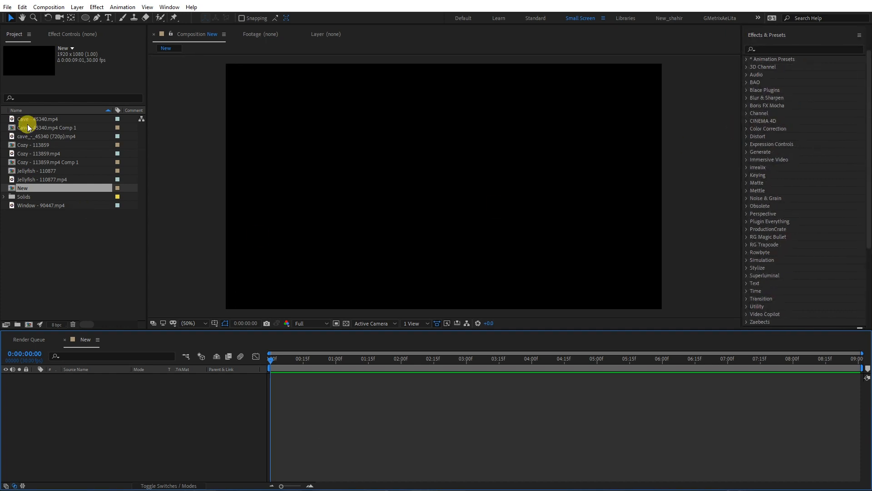
Add the Cave - 45340.mp4 footage to the New composition and rename its layer as main
click(45, 120)
drag(27, 121, 444, 190)
right_click(115, 382)
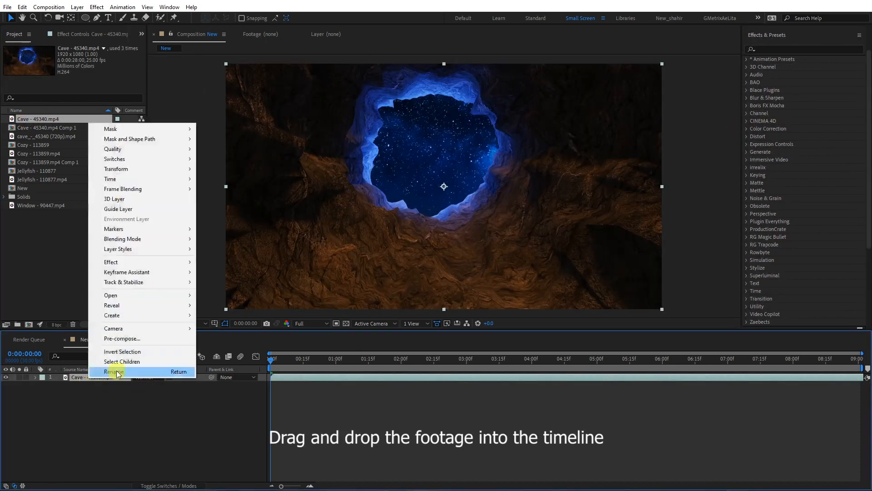
click(119, 367)
text(main)
click(111, 408)
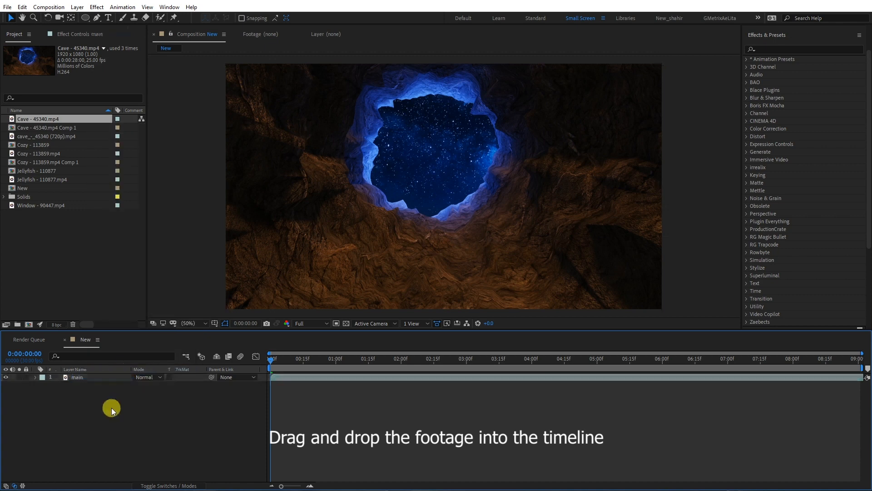
End the work area at about 3.5 seconds and trim the composition to the work area
drag(318, 359, 269, 364)
key(n)
key(space)
right_click(437, 366)
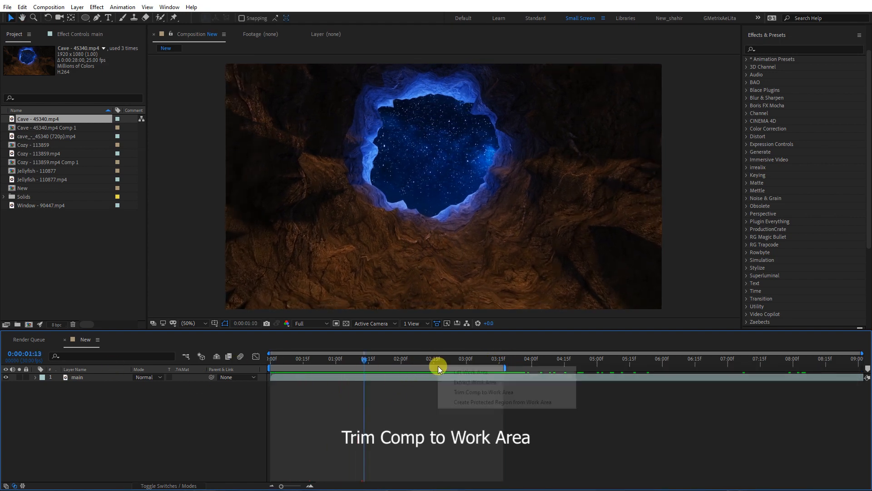
click(470, 391)
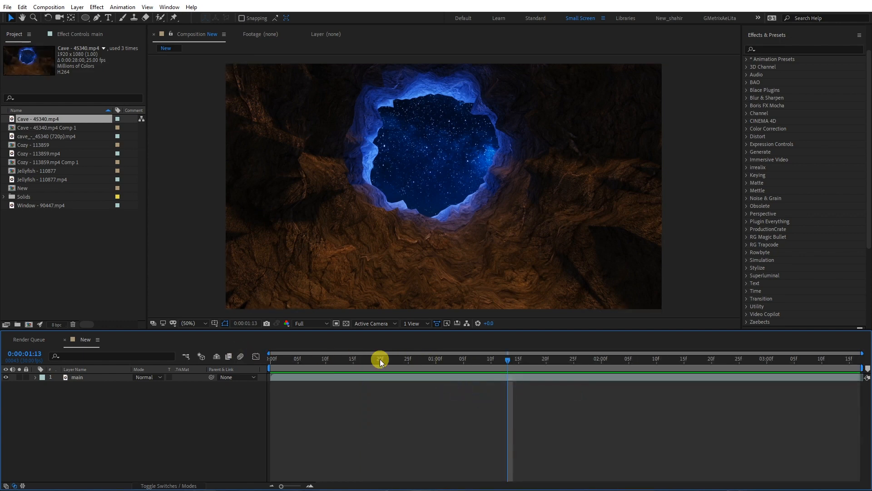
Move the current time to 0:00:01:11 and duplicate the main layer
drag(379, 359, 496, 368)
click(93, 381)
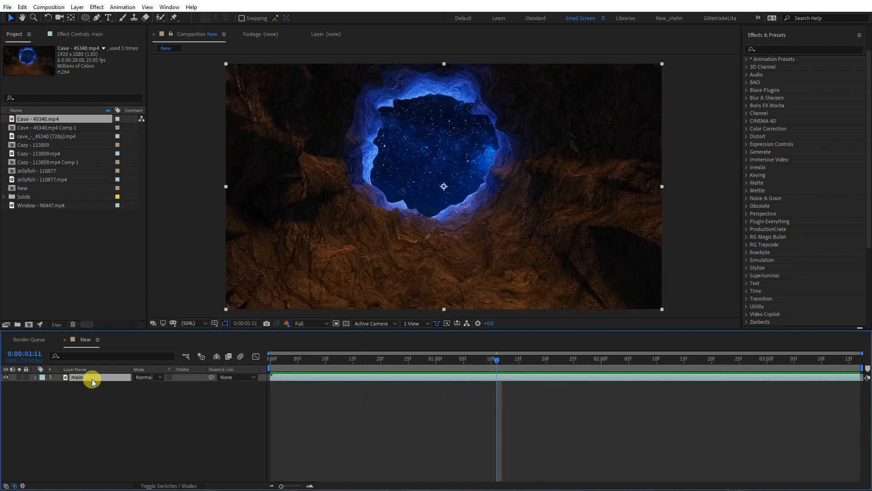
click(22, 7)
click(42, 124)
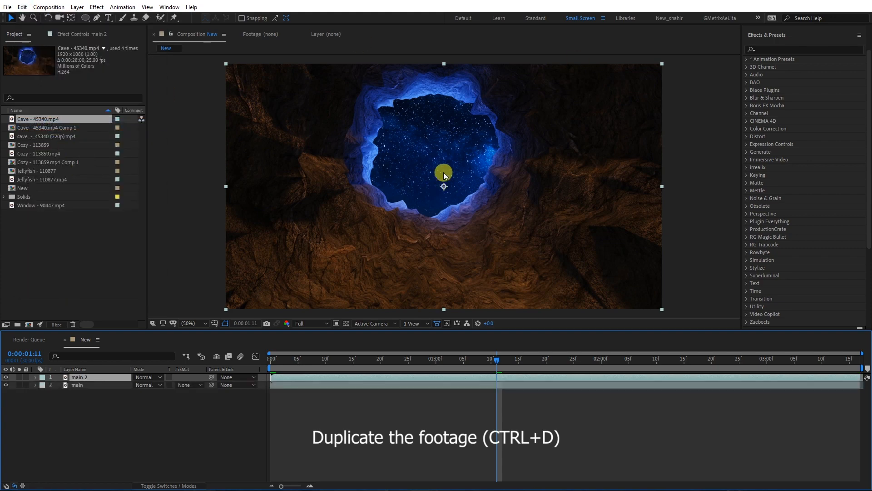
Draw a closed Pen tool mask on the main 2 layer, tracing the cave opening's inner edge around the starry sky
scroll(443, 173, up, 1)
drag(393, 174, 377, 246)
scroll(376, 246, down, 1)
mouse_move(438, 156)
mouse_down()
mouse_move(416, 138)
mouse_move(424, 146)
mouse_up()
scroll(416, 139, up, 1)
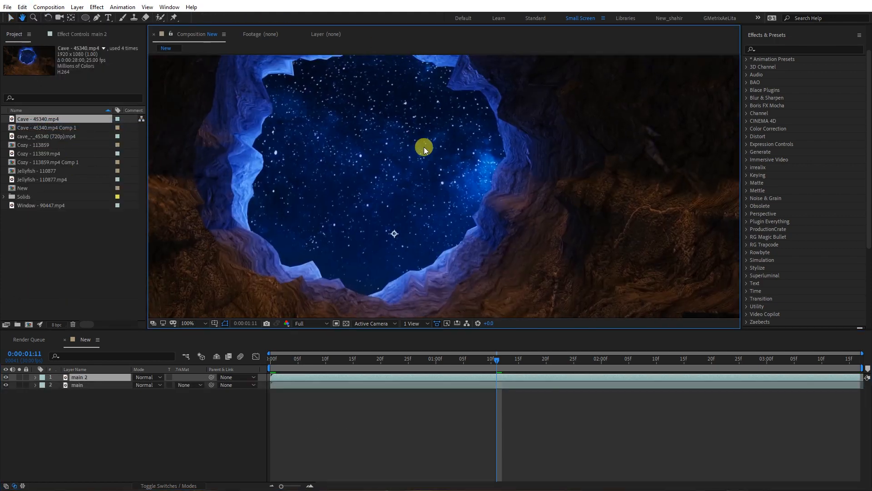
click(101, 20)
click(275, 73)
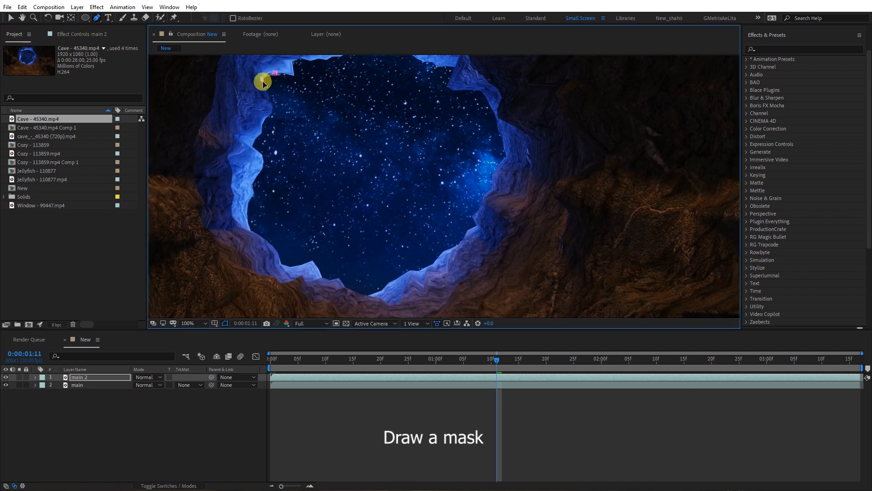
click(267, 121)
click(261, 134)
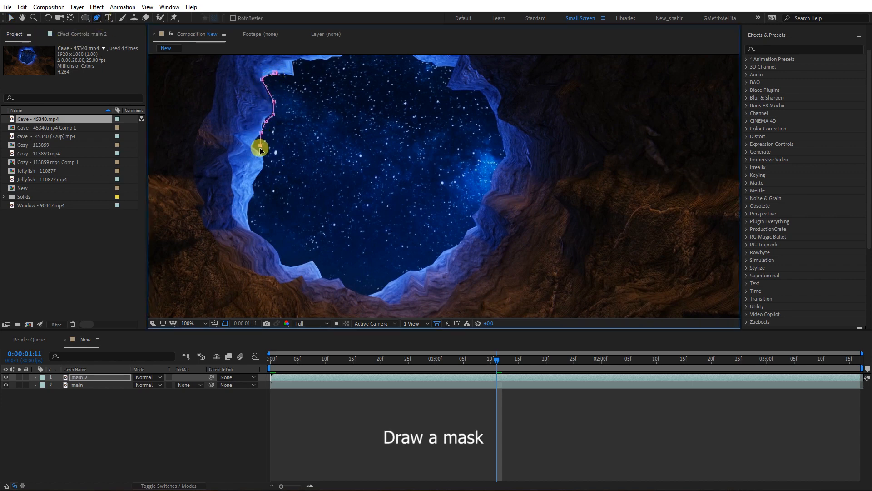
click(269, 159)
click(259, 187)
click(248, 204)
click(258, 229)
click(286, 247)
click(287, 262)
click(309, 262)
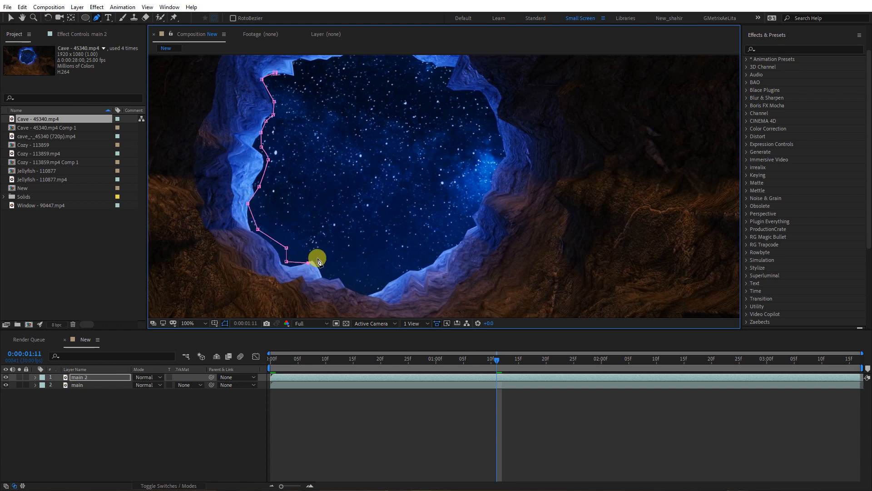
click(318, 259)
click(350, 287)
click(371, 289)
click(384, 284)
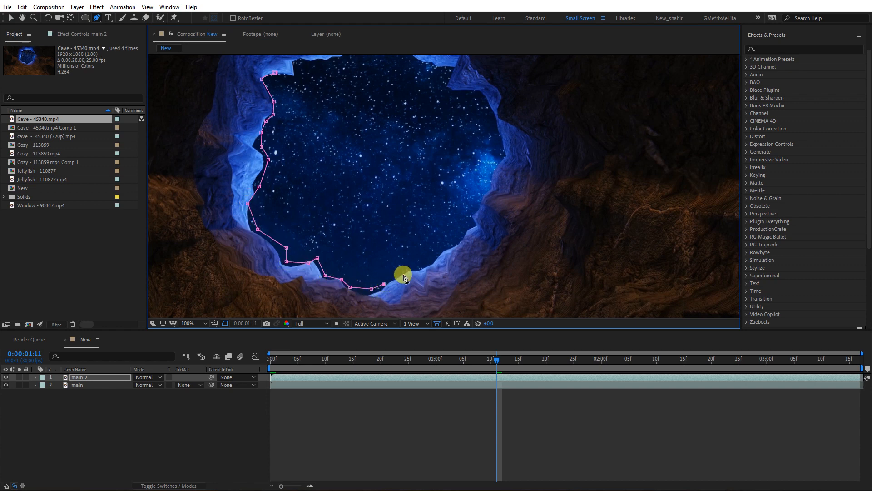
click(423, 265)
click(439, 256)
click(468, 208)
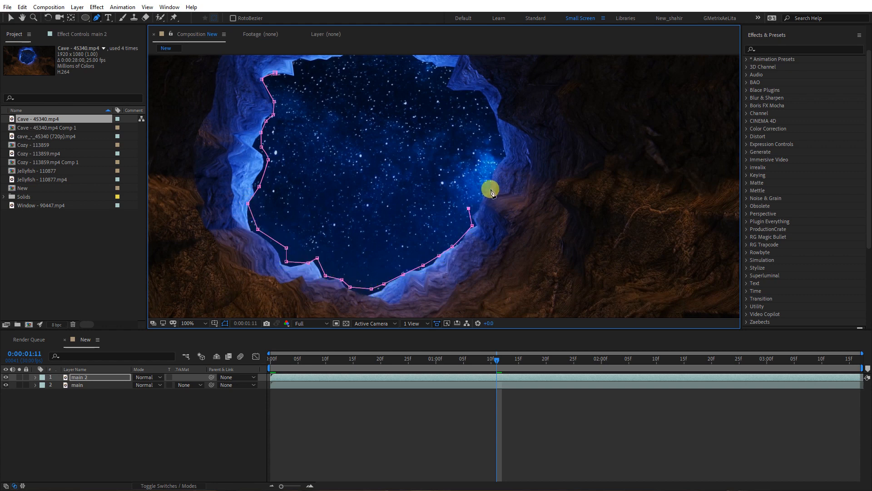
click(493, 164)
click(495, 113)
click(484, 96)
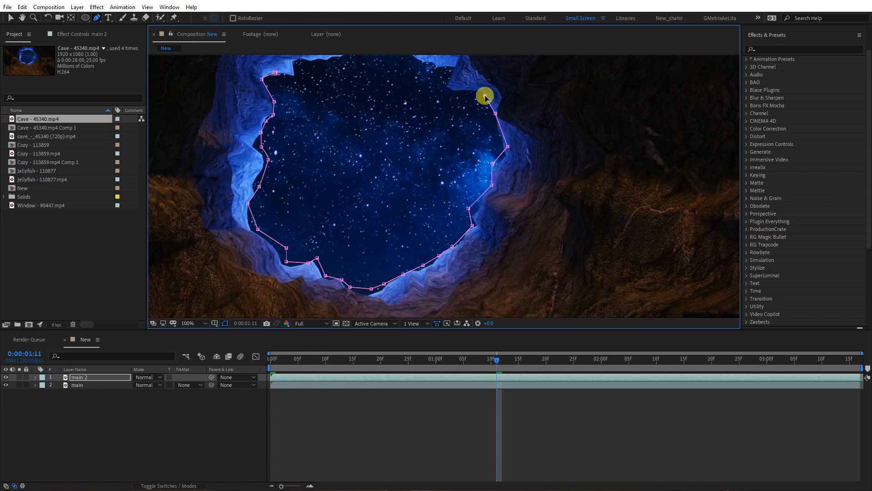
drag(489, 99, 520, 204)
click(476, 192)
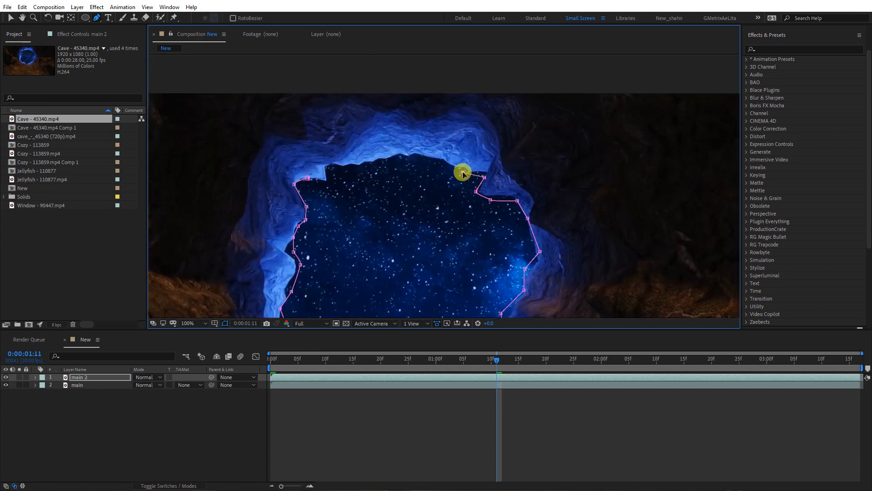
click(463, 173)
click(435, 158)
click(408, 156)
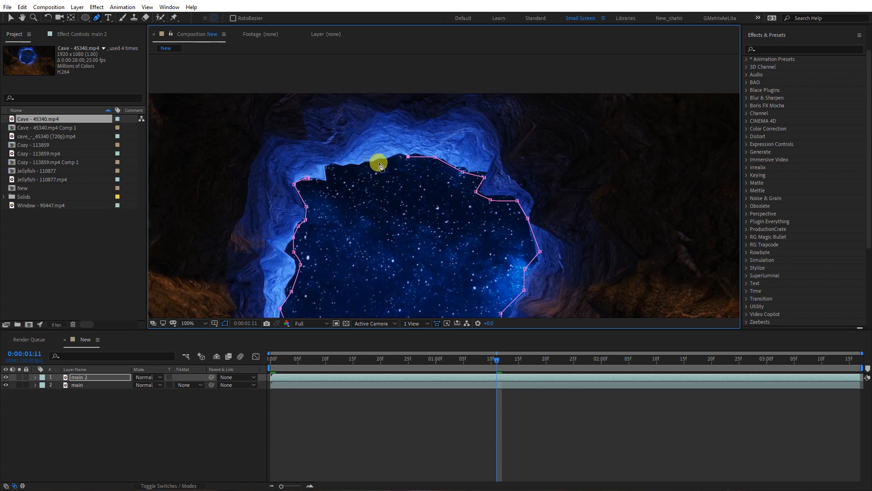
click(379, 162)
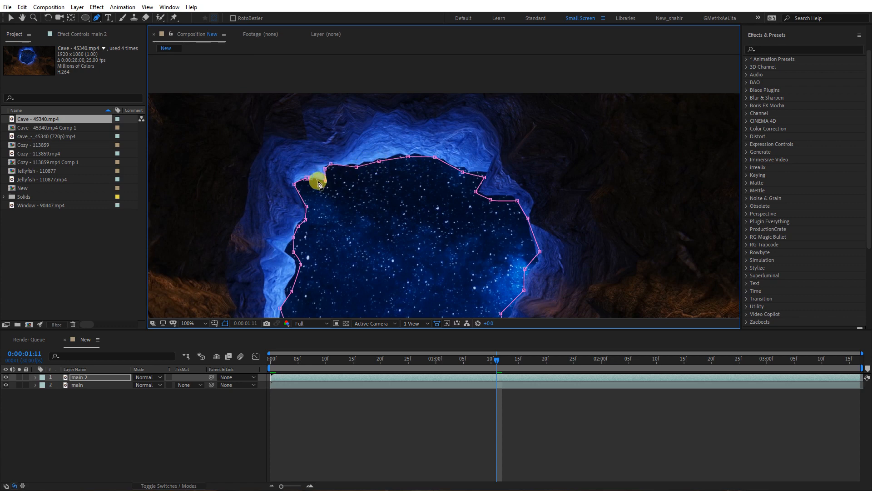
Move the mask's lower-left points outward so the path follows the rock edge more closely
drag(415, 244, 405, 140)
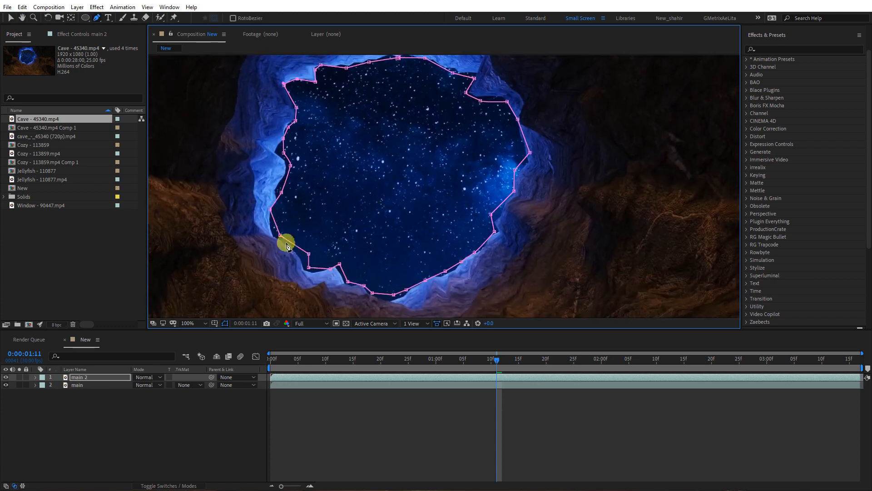
click(19, 377)
click(19, 377)
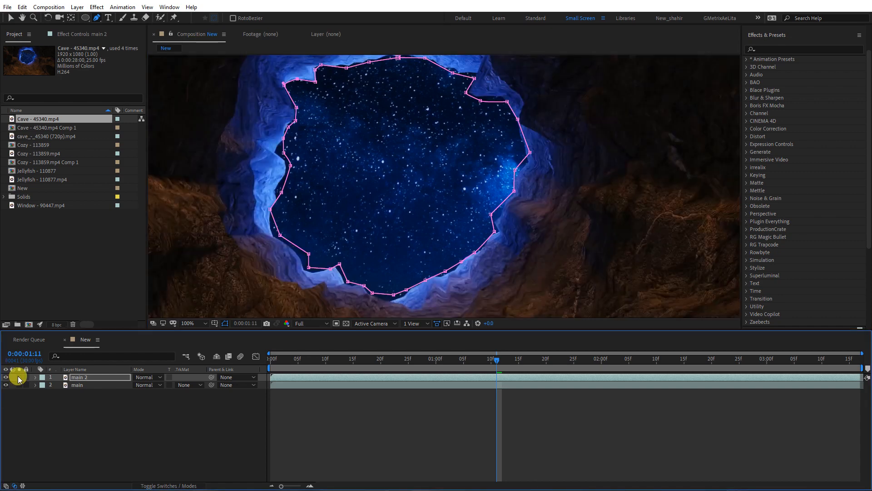
key(v)
drag(280, 235, 276, 237)
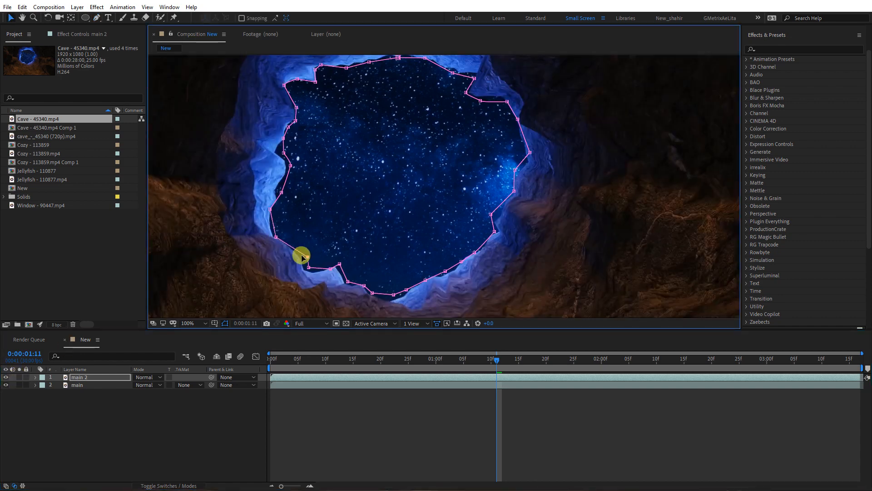
Set Mask 1's feather on main 2 to 64 pixels and check the layer in isolation
click(91, 377)
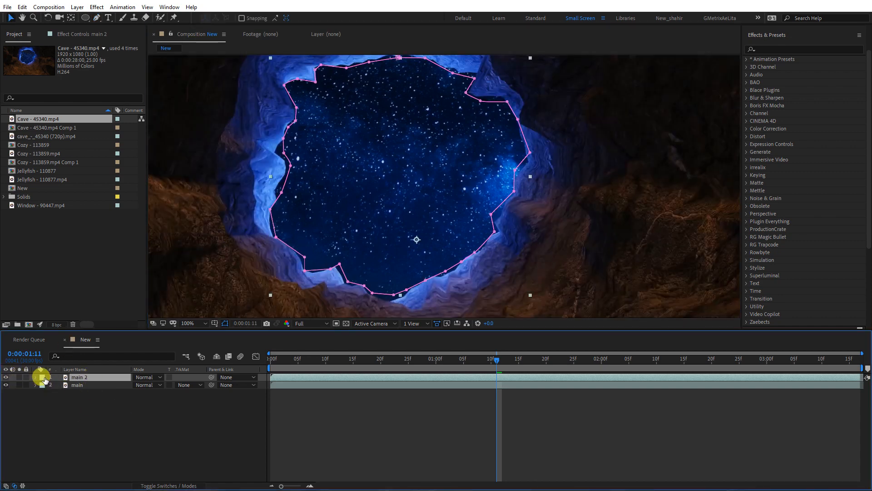
click(31, 377)
click(41, 377)
click(35, 377)
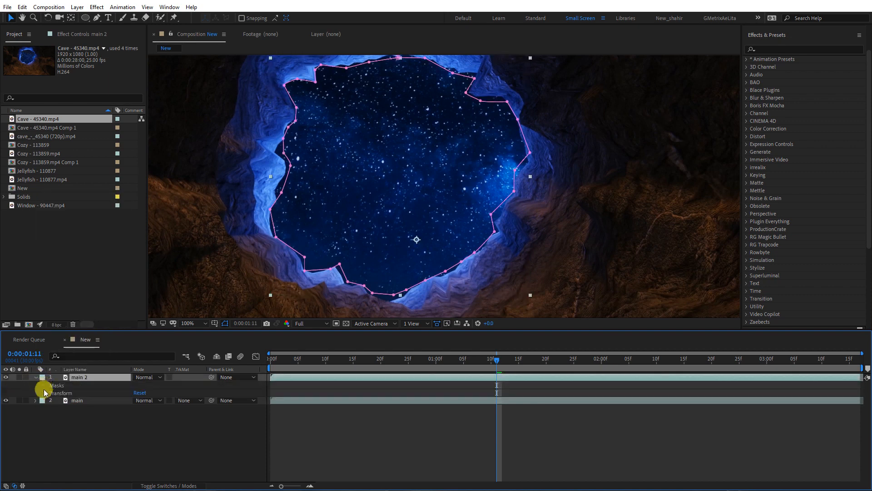
click(44, 385)
click(51, 393)
drag(154, 408, 175, 403)
click(19, 377)
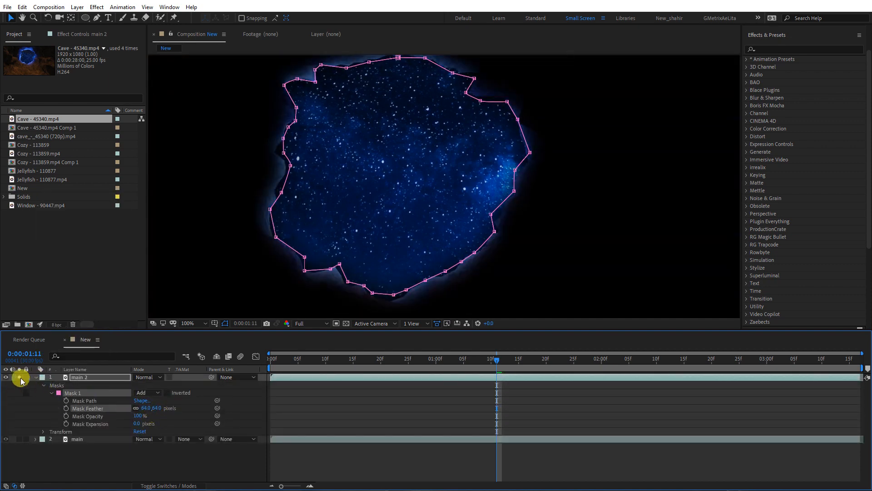
click(19, 377)
Draw a second closed, rounded mask on main 2 within the starry sky, undoing misplaced points along the way
click(97, 17)
click(351, 117)
click(339, 142)
click(324, 160)
click(333, 193)
click(359, 204)
click(346, 229)
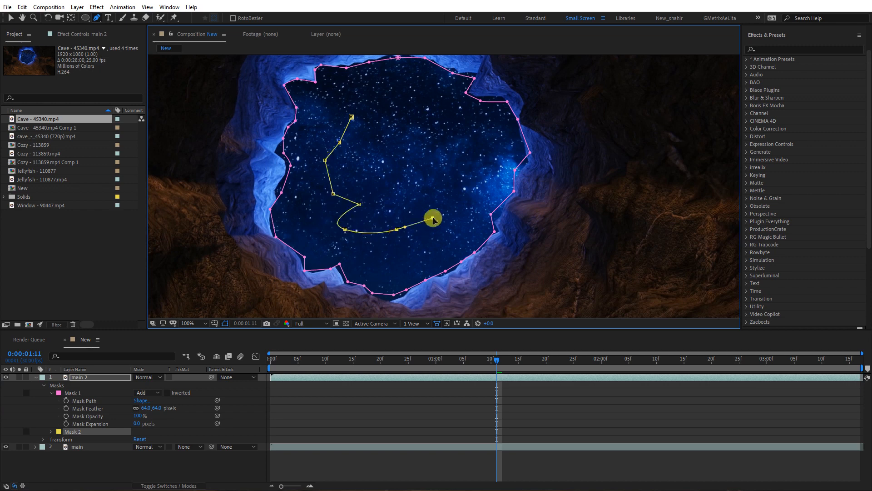
key(ctrl+z)
key(ctrl+z)
key(ctrl+z)
key(ctrl+z)
drag(346, 229, 354, 230)
click(443, 232)
drag(469, 188, 468, 177)
click(452, 152)
click(415, 129)
click(351, 117)
Reshape the inner mask by moving its two lower points down and its upper-left point up
mouse_move(442, 232)
mouse_down()
mouse_move(403, 250)
mouse_move(438, 240)
mouse_up()
drag(346, 229, 337, 237)
drag(339, 143, 376, 102)
Set Mask 2 to Subtract and, with main 2 isolated, round out the upper-right part of its path
click(152, 431)
click(169, 460)
click(19, 377)
drag(452, 151, 462, 131)
drag(417, 130, 429, 101)
Increase Mask 2's feather to soften the cut-out, and bring all layers back into view
click(51, 431)
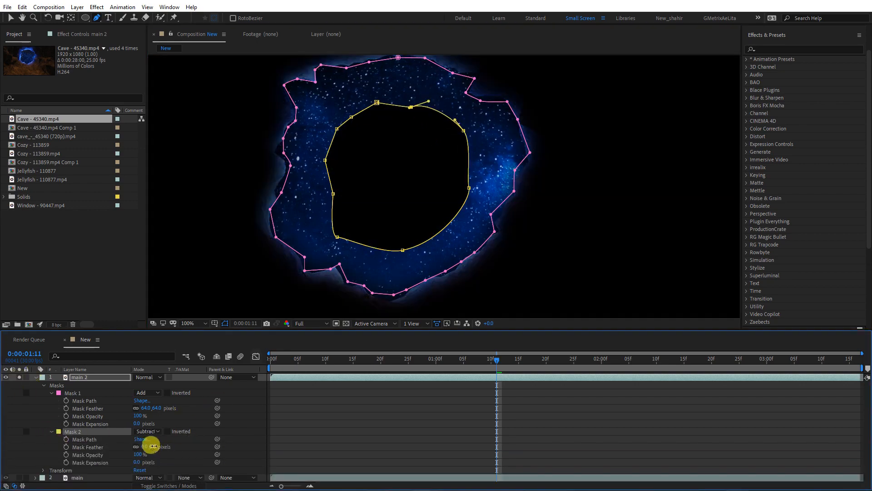
drag(154, 446, 174, 441)
click(35, 378)
click(19, 377)
scroll(509, 223, down, 1)
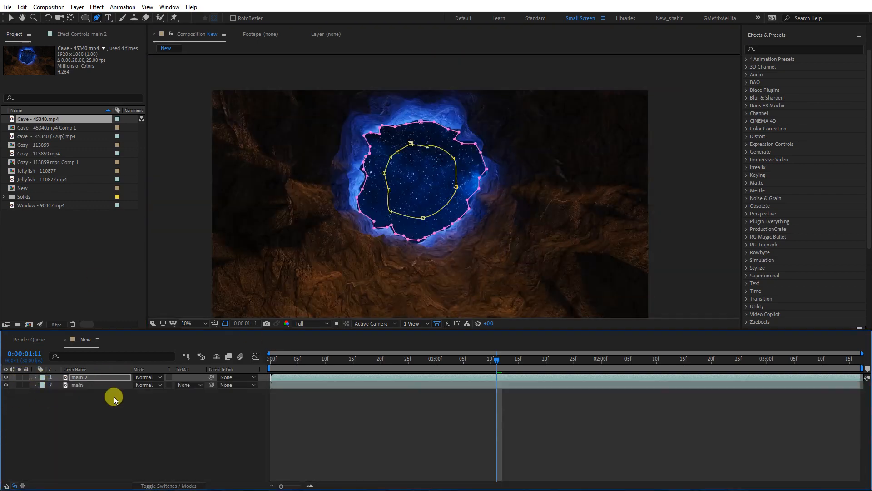
Pre-compose the main 2 layer as ray and check the layers in isolation
click(91, 377)
click(22, 7)
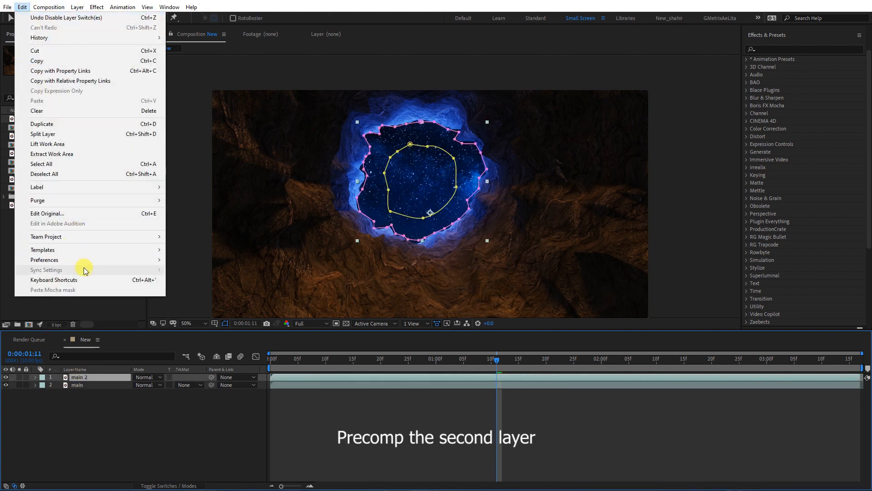
mouse_move(78, 6)
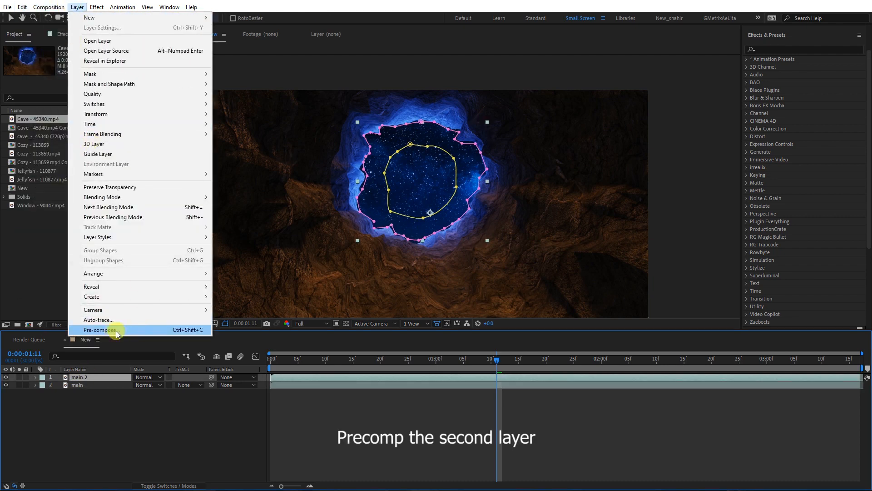
click(100, 330)
key(Return)
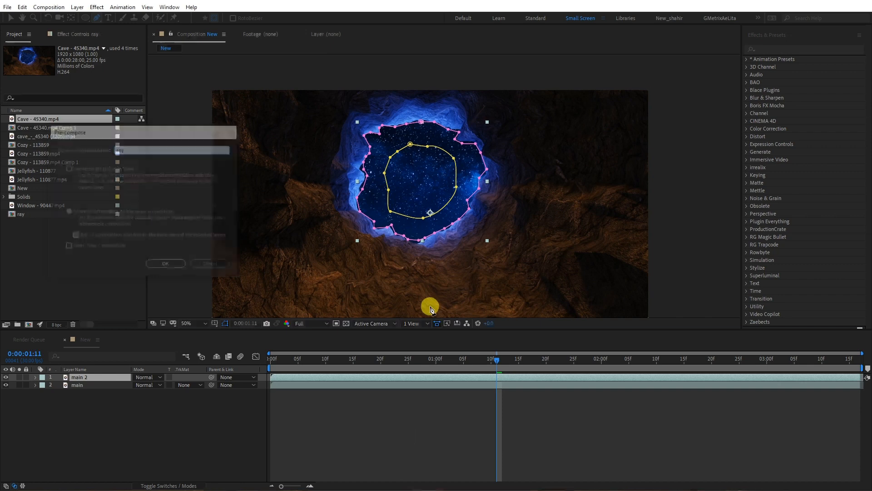
click(18, 376)
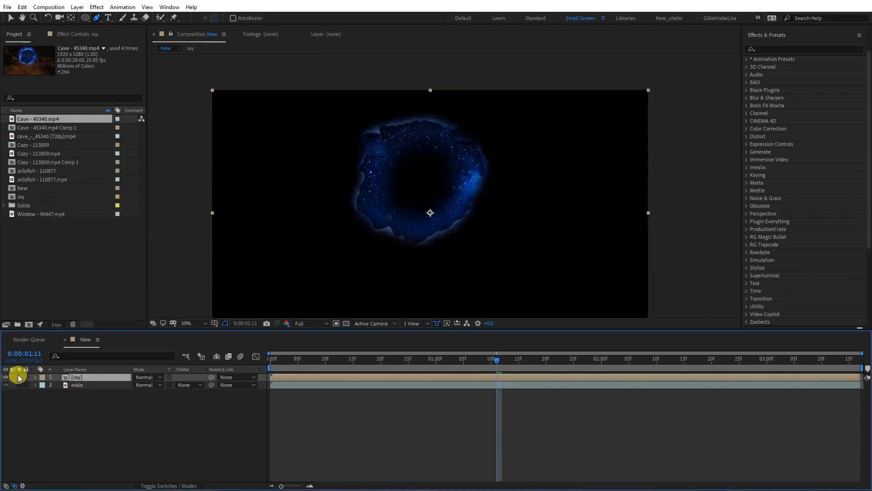
click(19, 385)
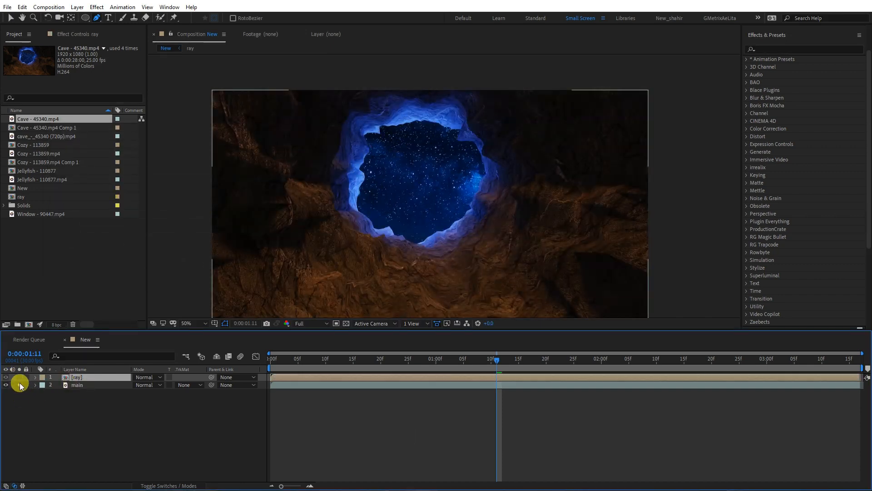
Find the Crate's Godrays effect by searching for ray, apply it to the ray layer and check that layer in isolation
click(116, 379)
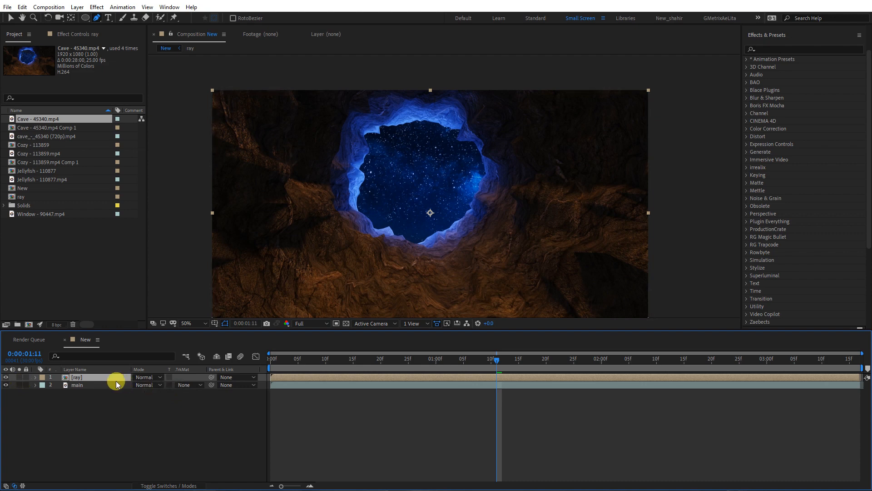
click(782, 49)
text(ray)
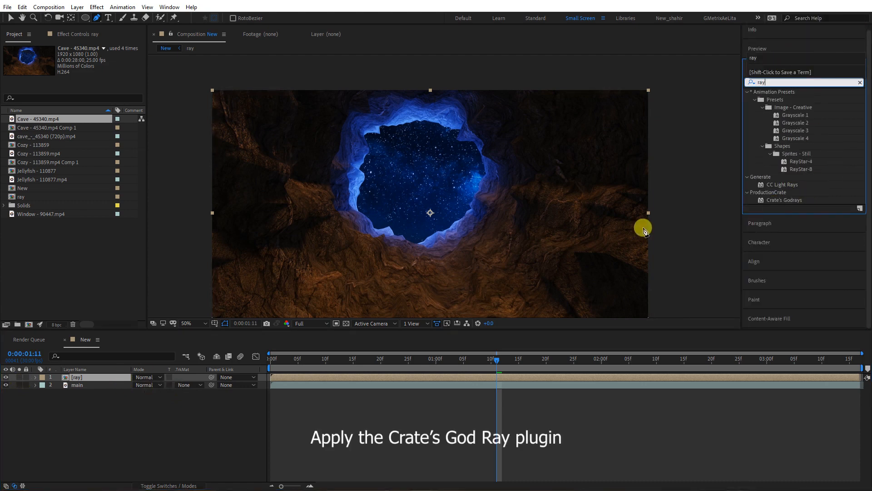
drag(381, 192, 388, 160)
click(79, 370)
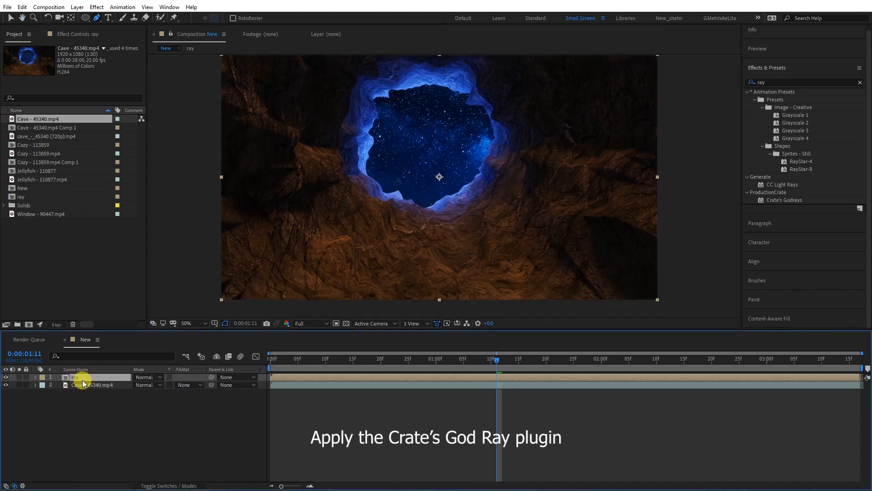
click(769, 203)
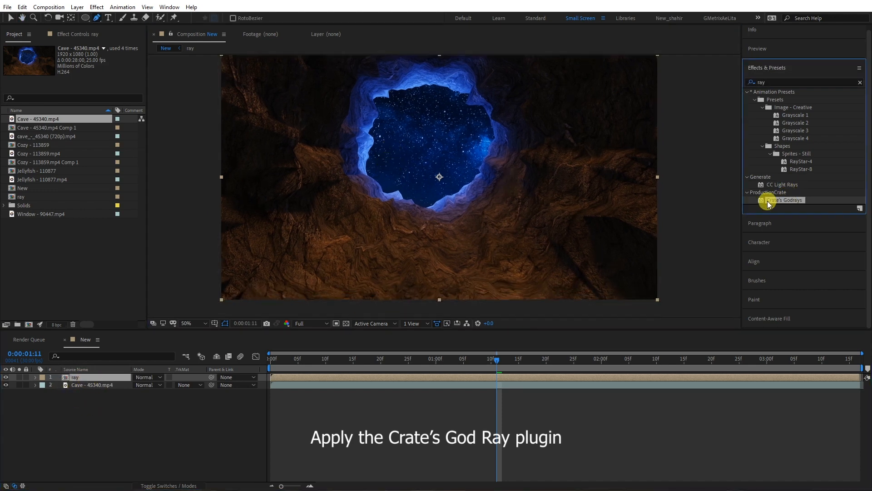
drag(789, 205, 105, 376)
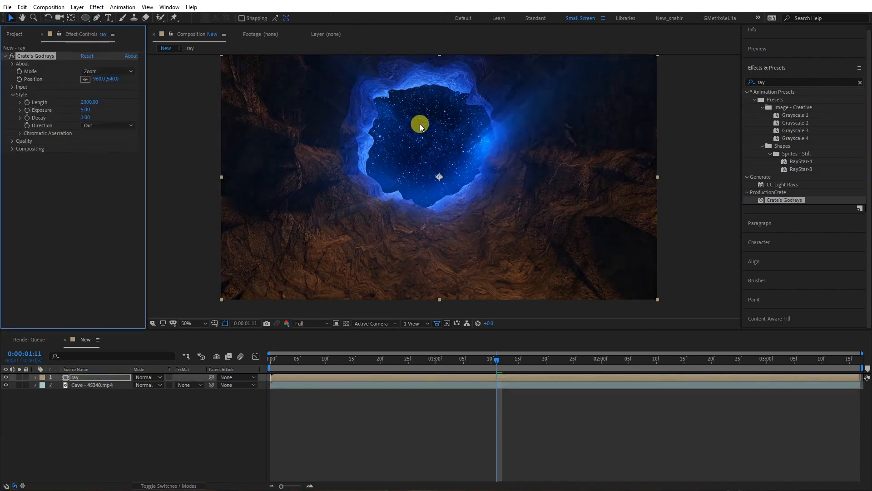
click(19, 378)
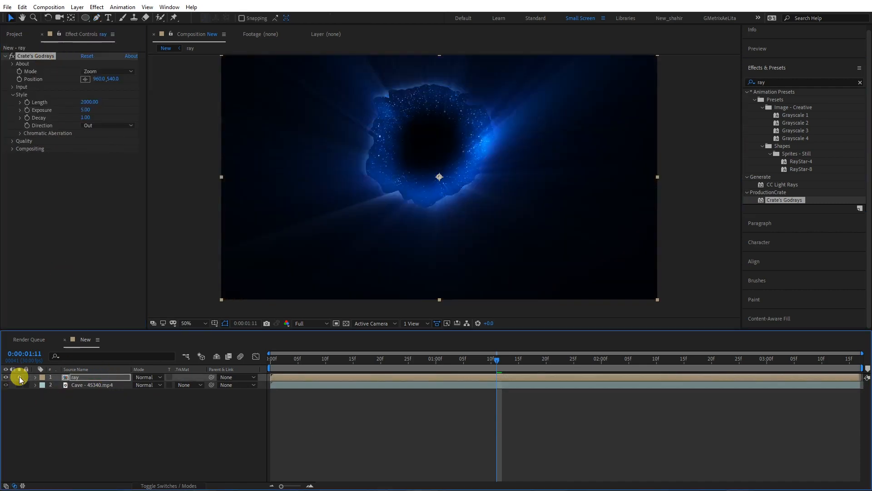
click(19, 377)
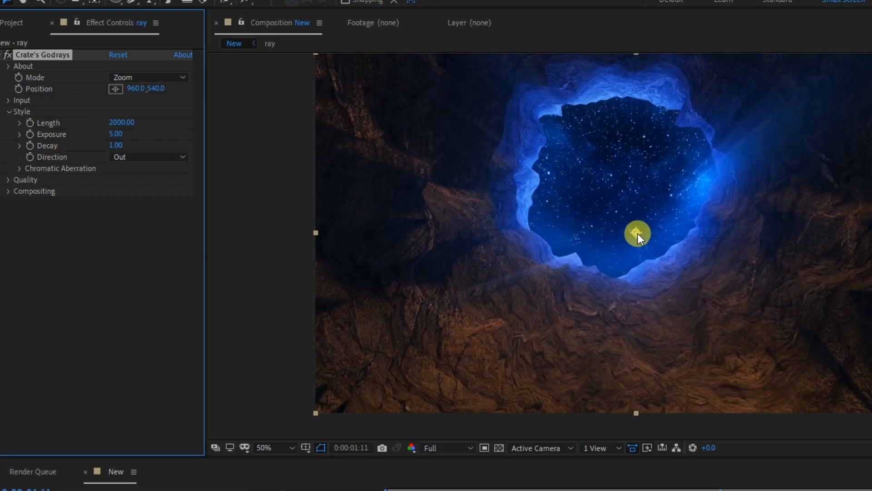
Move the Godrays position above the cave opening to 975, 36 and expand the effect's Input settings
drag(440, 176, 422, 91)
drag(612, 107, 631, 67)
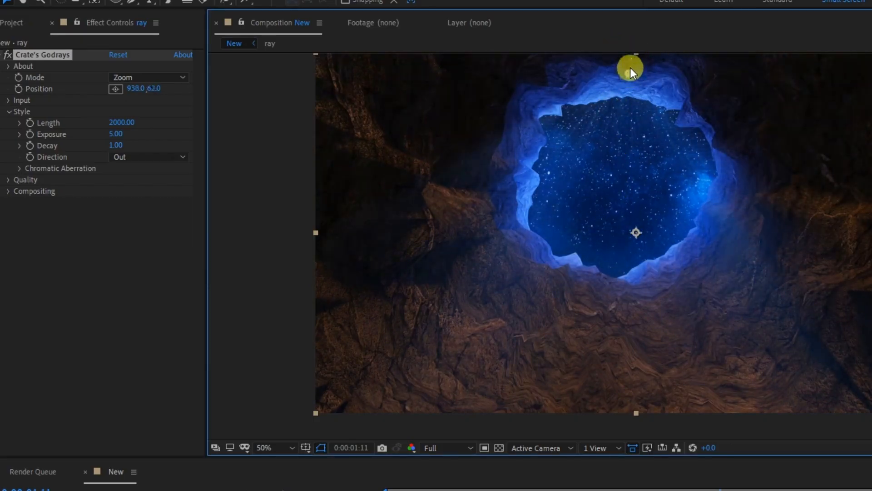
drag(208, 108, 298, 111)
click(8, 101)
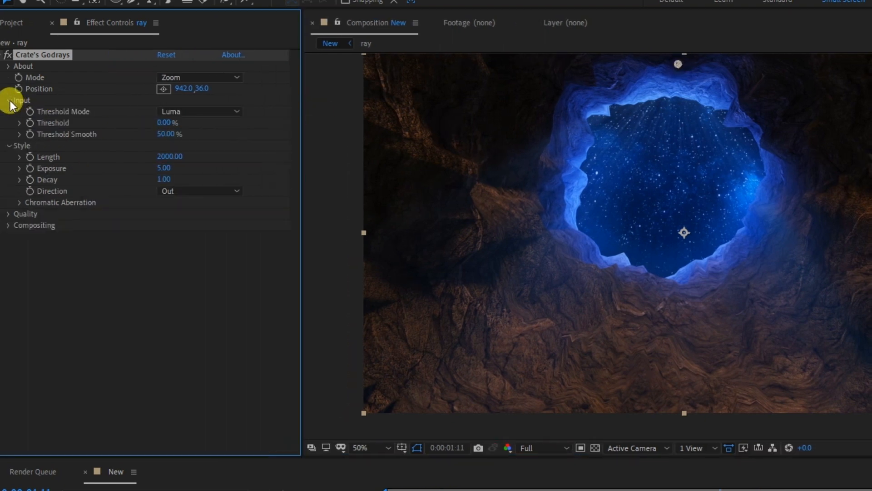
drag(178, 87, 203, 86)
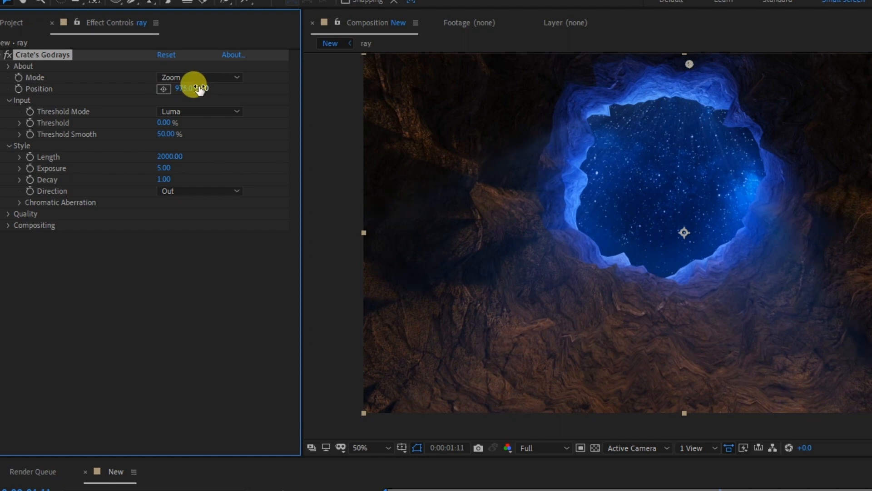
Change the Crate's Godrays mode to Spin
click(198, 77)
click(206, 91)
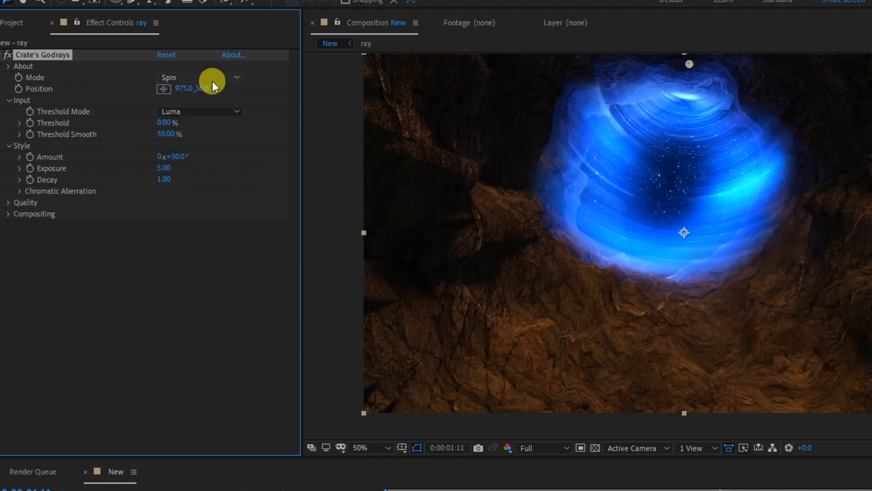
Set the Crate's Godrays mode to Zoom and the threshold to 12%
click(212, 81)
click(214, 107)
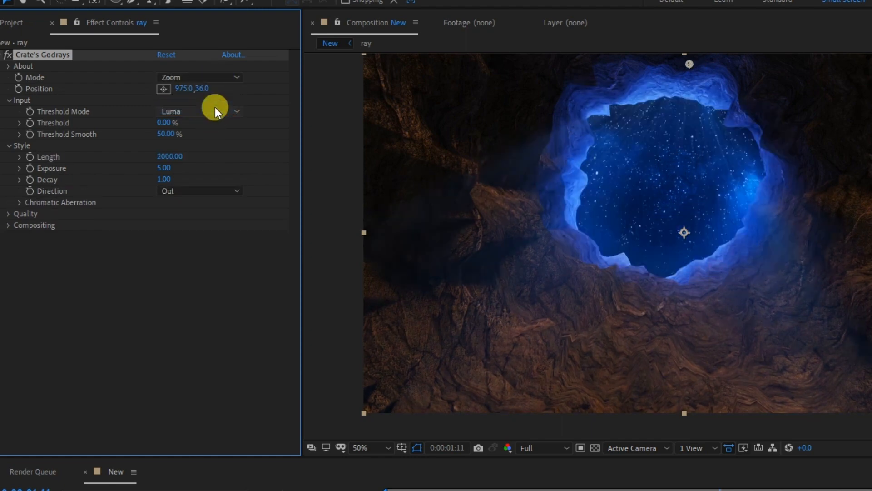
drag(163, 125, 129, 120)
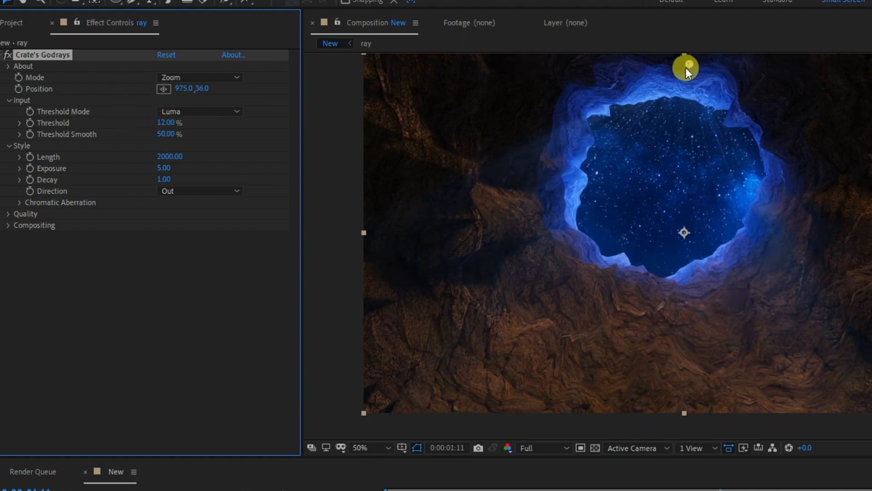
Move the Godrays position to 915, 86 near the upper edge of the cave opening and raise the exposure to 12.34
drag(685, 67, 675, 83)
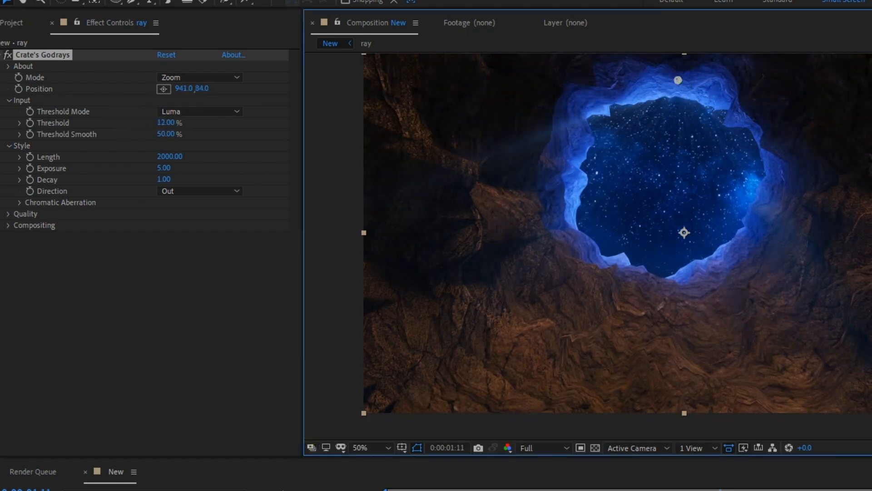
drag(164, 168, 327, 117)
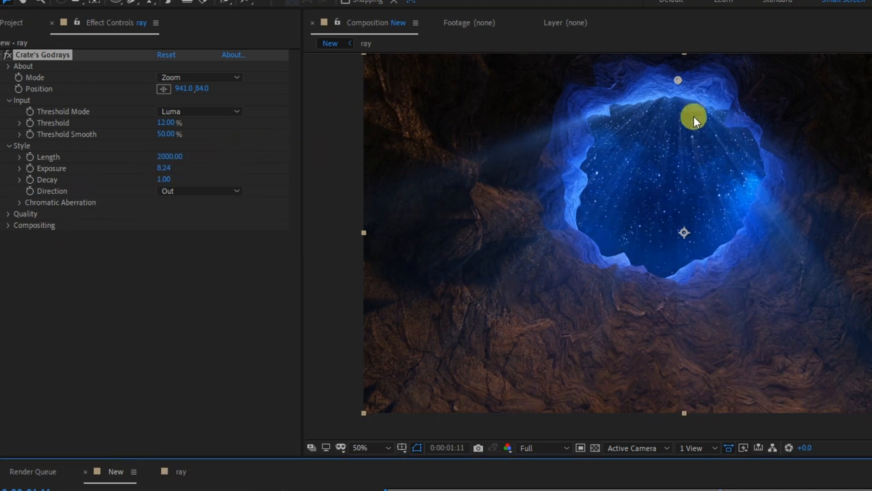
click(694, 116)
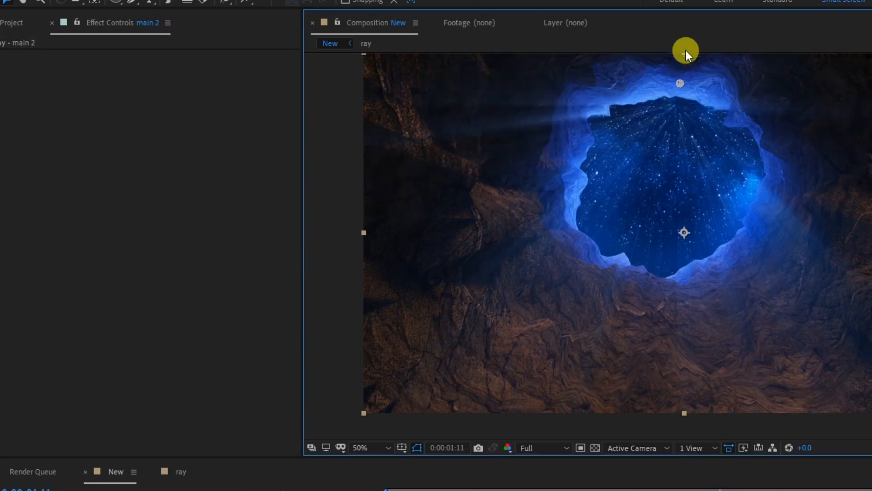
click(669, 79)
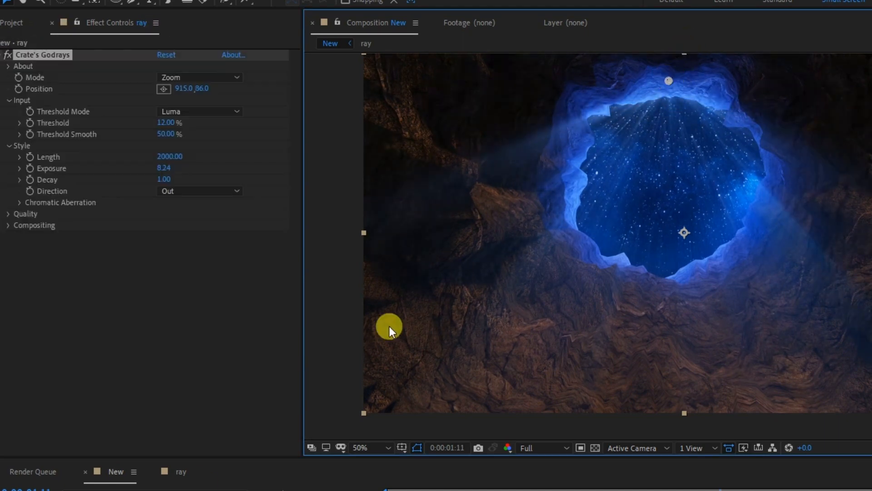
drag(174, 166, 386, 114)
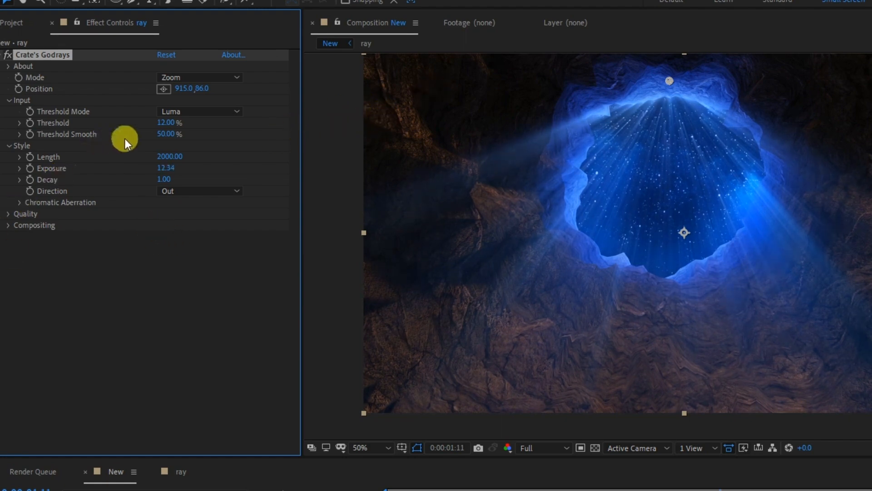
Set the Godrays threshold smooth to 2% and the decay to 0.90
drag(160, 134, 72, 131)
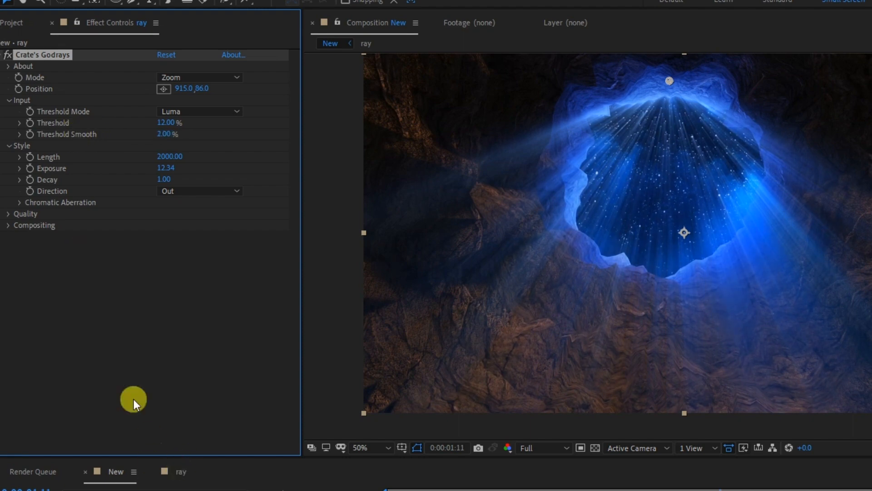
mouse_move(151, 181)
mouse_down()
mouse_move(118, 177)
mouse_move(146, 169)
mouse_up()
Try the In and In & Out directions for the Godrays
click(244, 189)
click(188, 223)
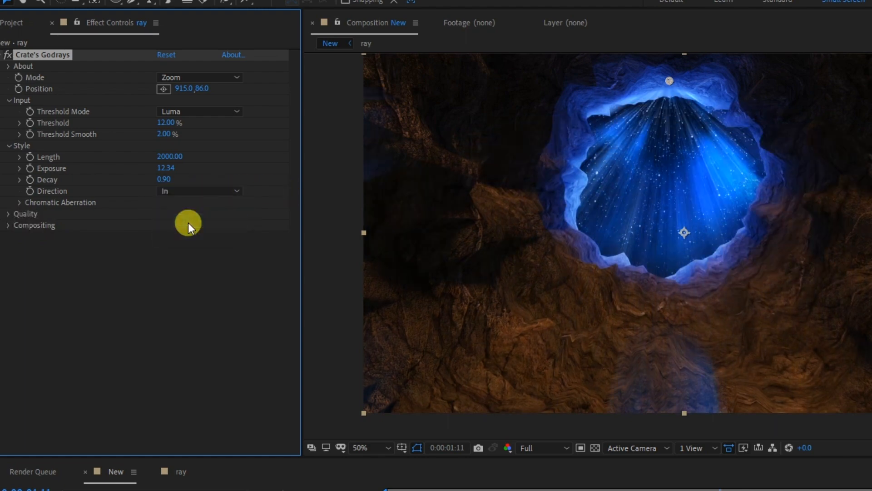
click(210, 190)
click(203, 233)
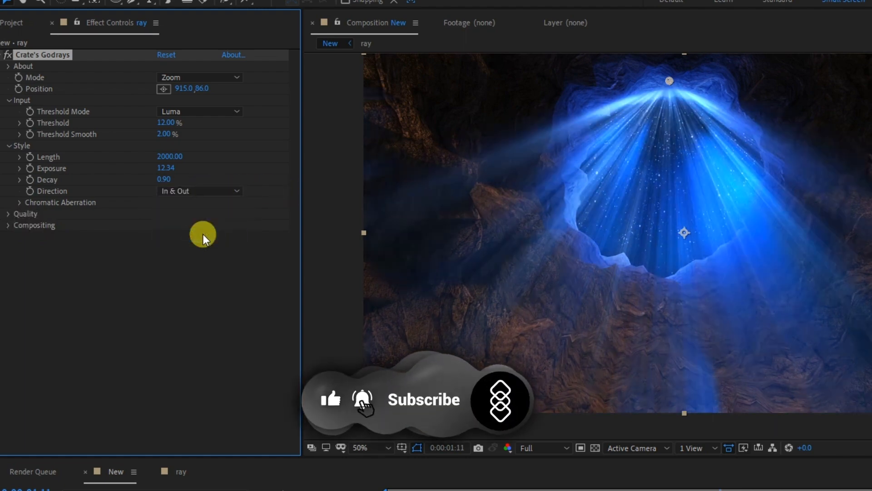
Move the Godrays position to 939, 96 and set the ray direction to Out
drag(672, 79, 677, 84)
click(236, 191)
click(214, 205)
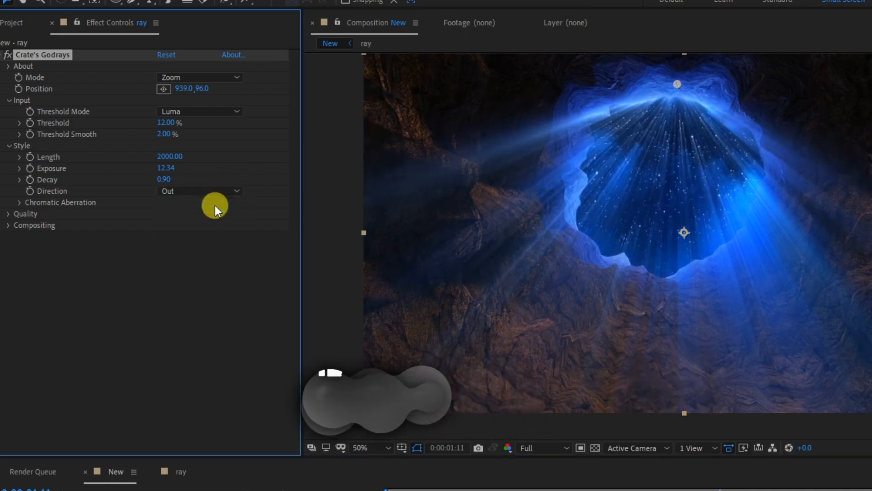
Set the input opacity in the Godrays compositing settings to 0%
click(9, 225)
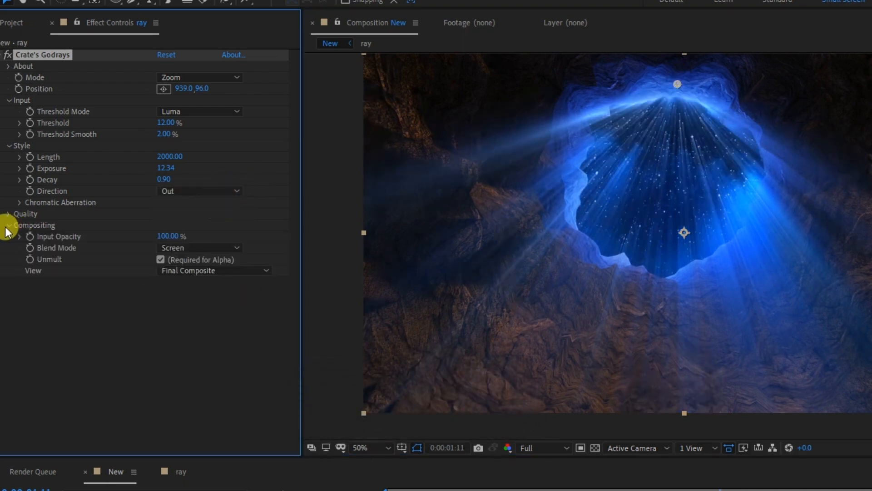
mouse_move(171, 236)
mouse_down()
mouse_move(1, 230)
mouse_move(522, 191)
mouse_move(765, 156)
mouse_move(464, 208)
mouse_move(180, 235)
mouse_up()
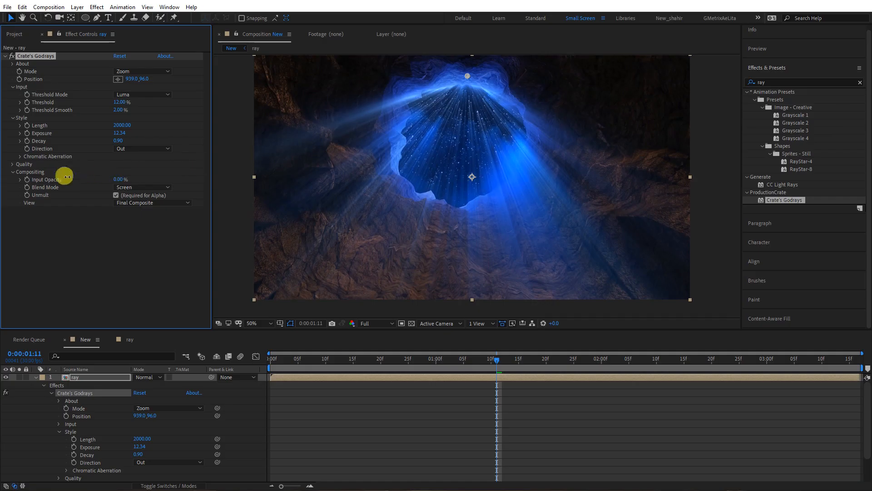
click(12, 173)
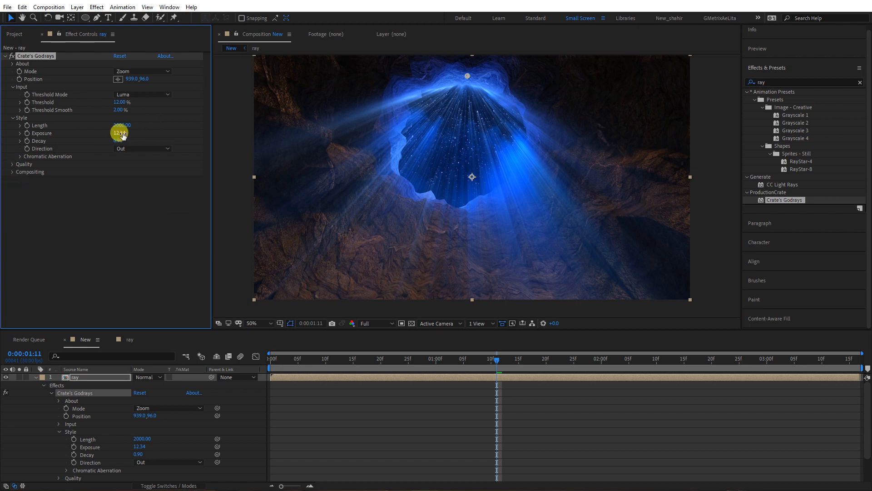
Lower the Godrays exposure to 10.85 and set the threshold to 14%
drag(123, 135, 50, 134)
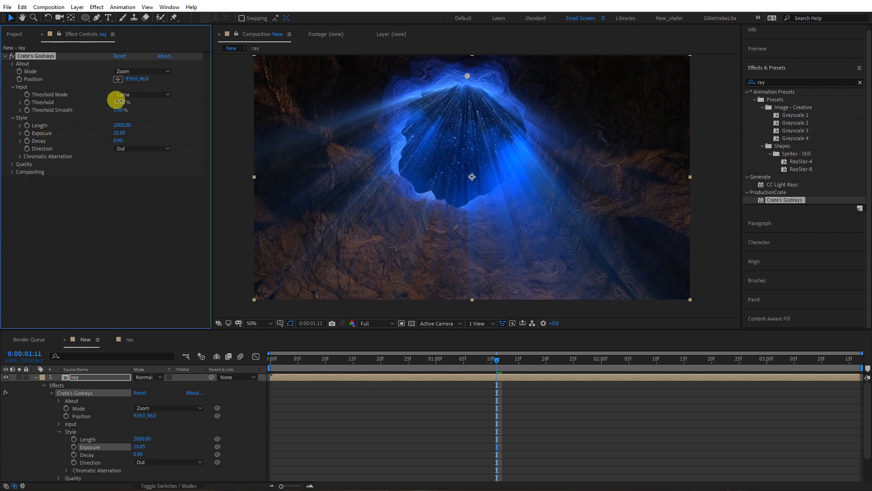
drag(118, 100, 109, 100)
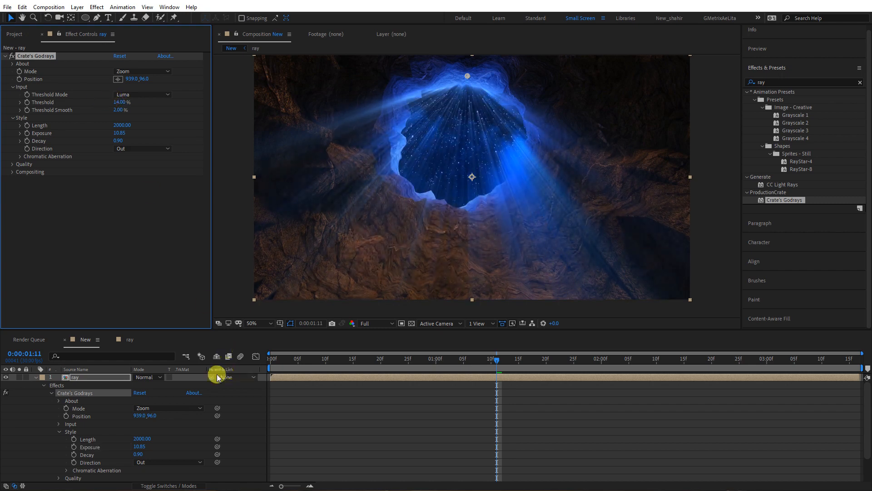
Set the feather of Mask 2 in the ray composition to 35 pixels and check the rays in the New composition
click(130, 340)
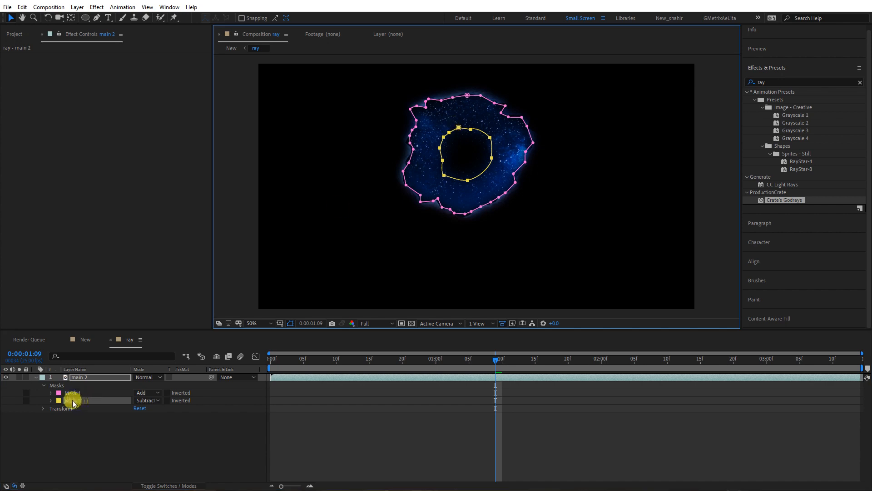
click(50, 401)
drag(153, 415, 133, 415)
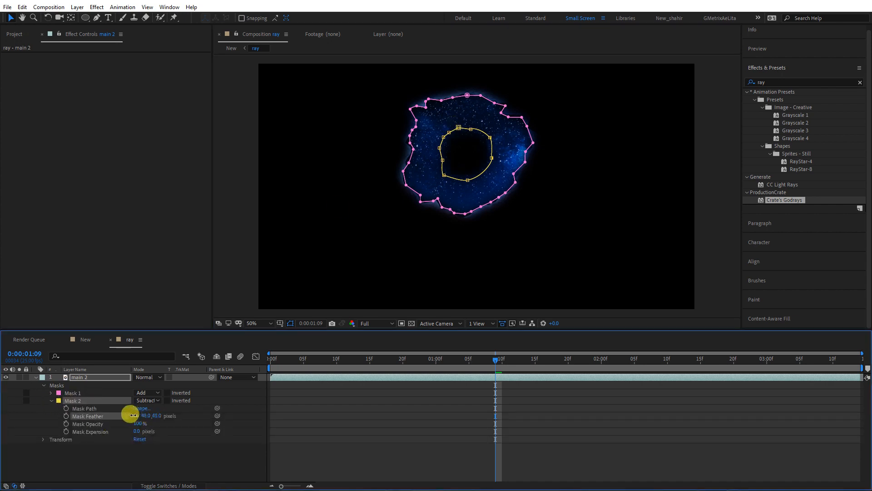
click(86, 339)
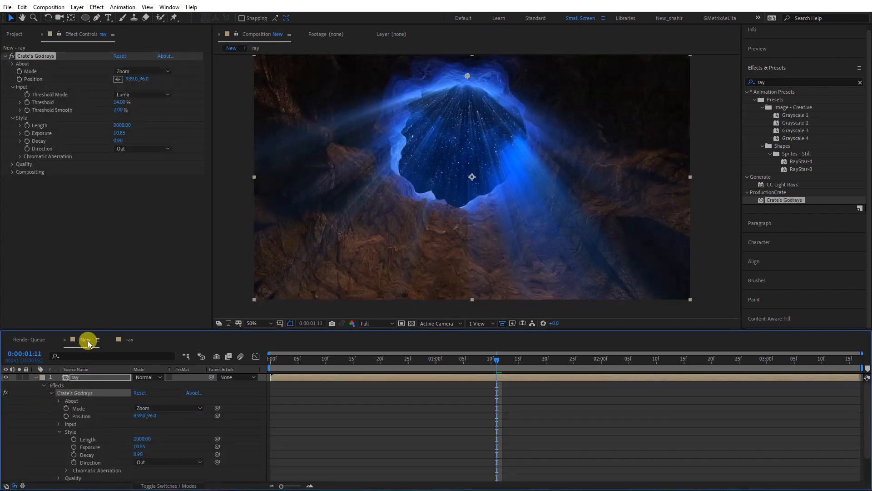
Enlarge the inner subtracting Mask 2 in the ray composition slightly on all sides
click(138, 339)
click(441, 136)
double_click(443, 137)
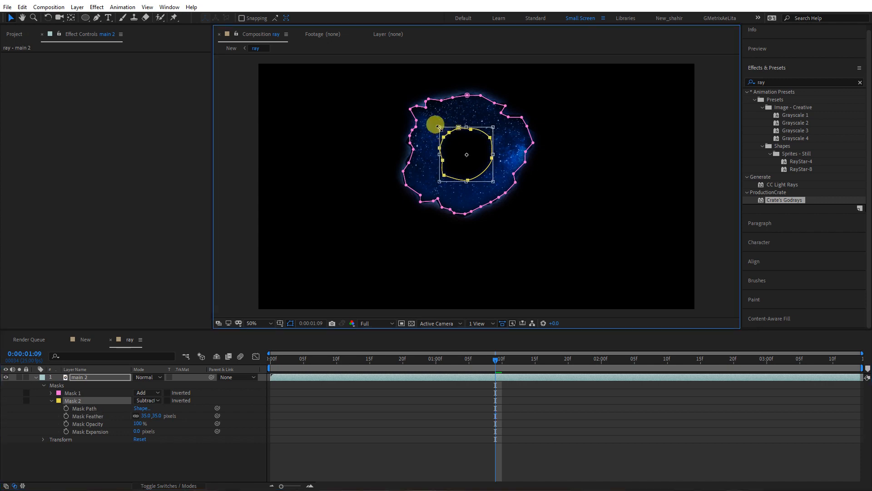
drag(439, 128, 430, 120)
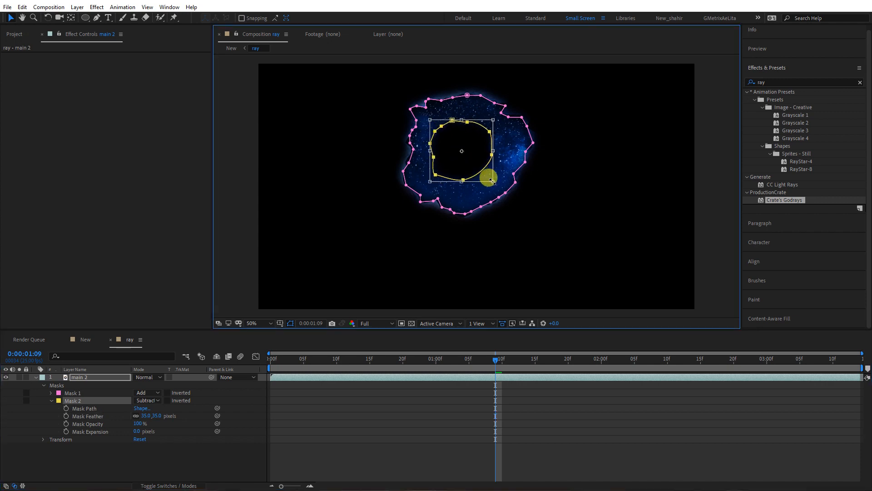
drag(492, 180, 503, 191)
Return to the New composition and set the Godrays threshold to 11%
click(85, 343)
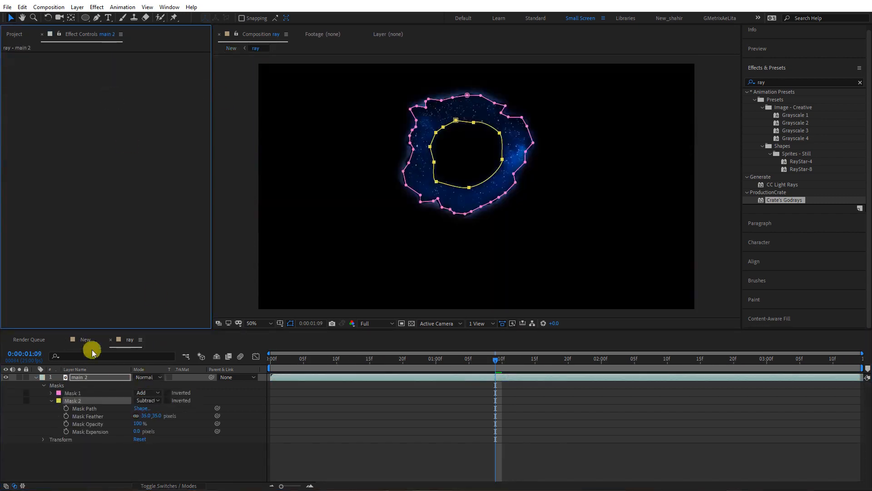
click(86, 341)
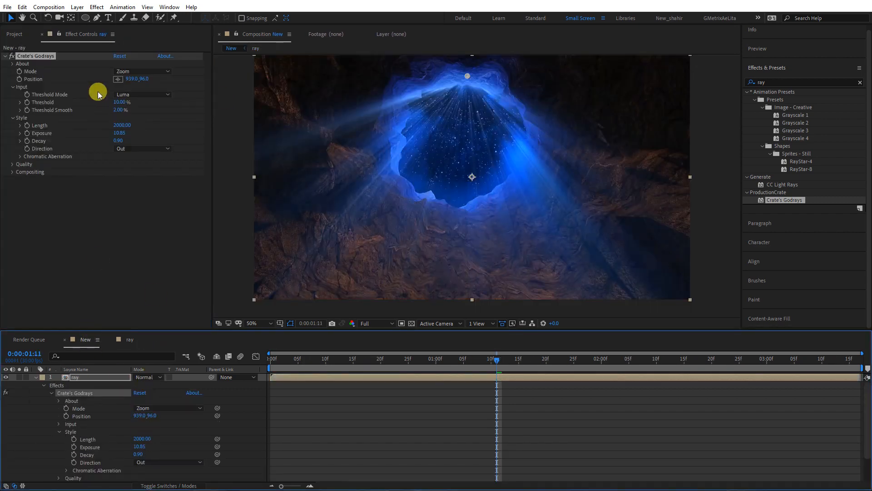
drag(122, 105, 117, 104)
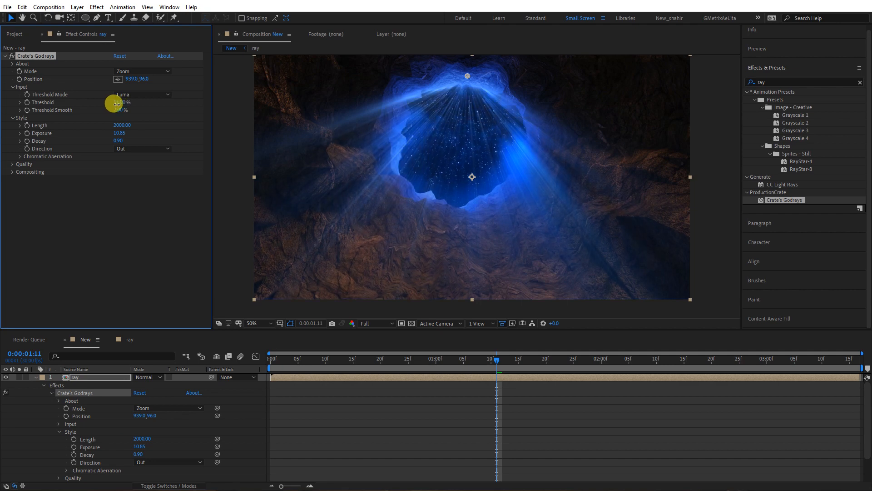
Find the Tint effect by searching for tint and apply it to the Cave - 45340.mp4 layer
click(36, 378)
click(87, 385)
click(802, 81)
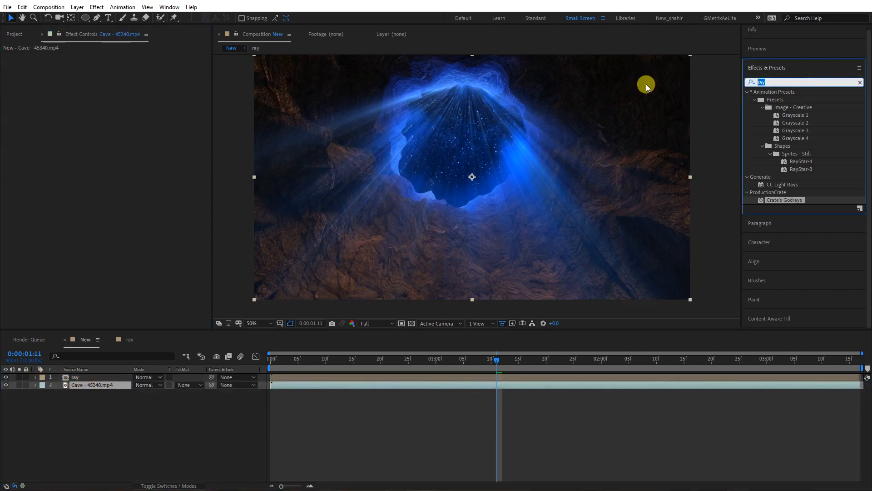
key(ctrl+a)
key(BackSpace)
text(tint)
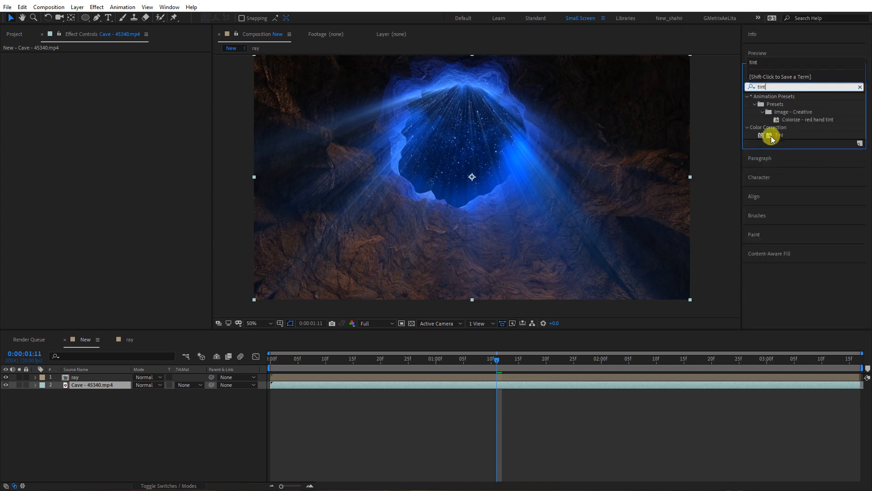
drag(773, 135, 72, 165)
Apply the Curves effect above Tint on the cave layer and shape its RGB curve to darken the shadows
text(curv)
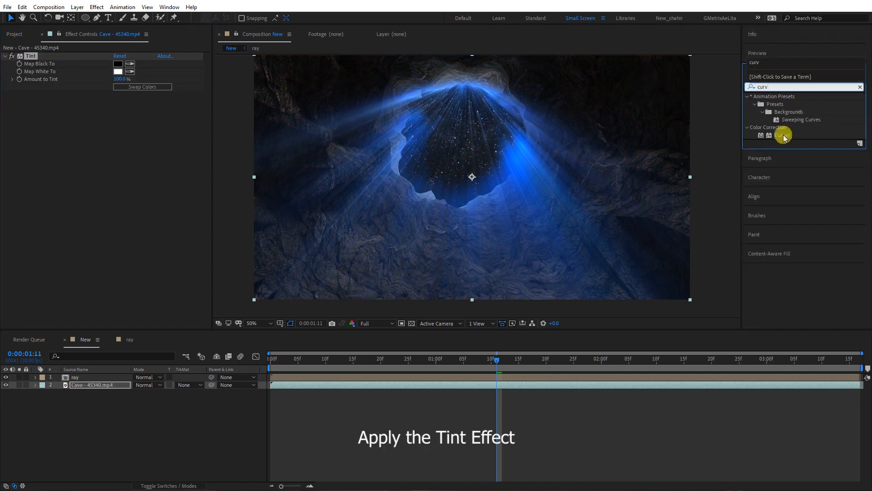
drag(782, 135, 93, 130)
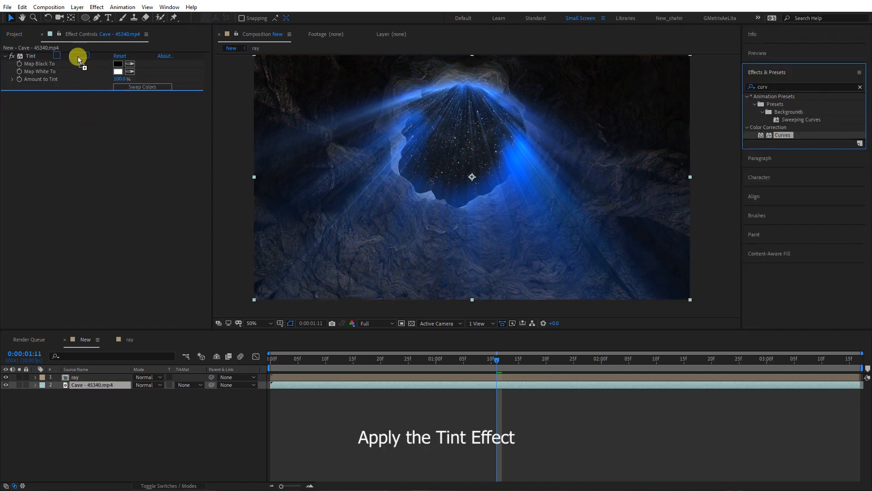
drag(78, 57, 76, 53)
drag(32, 194, 46, 196)
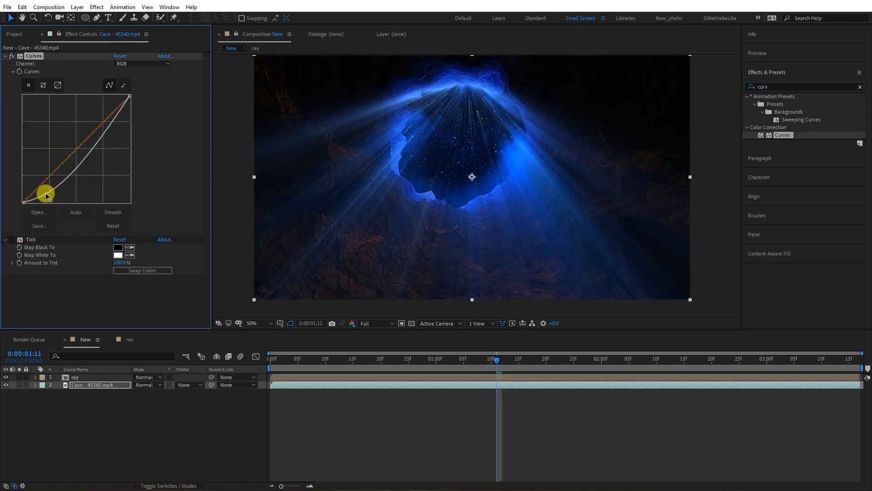
drag(116, 112, 119, 109)
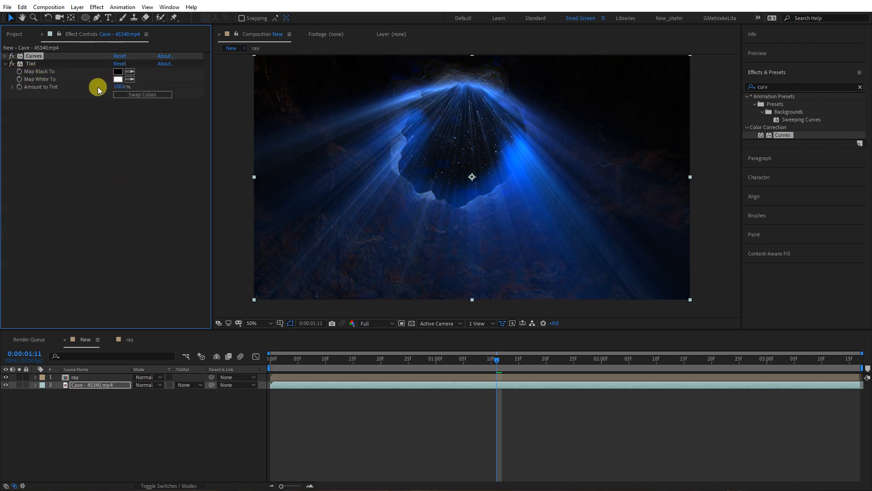
Set Tint's Map White To color to a blue sampled from the light rays and the tint amount to 60%
click(123, 80)
click(758, 328)
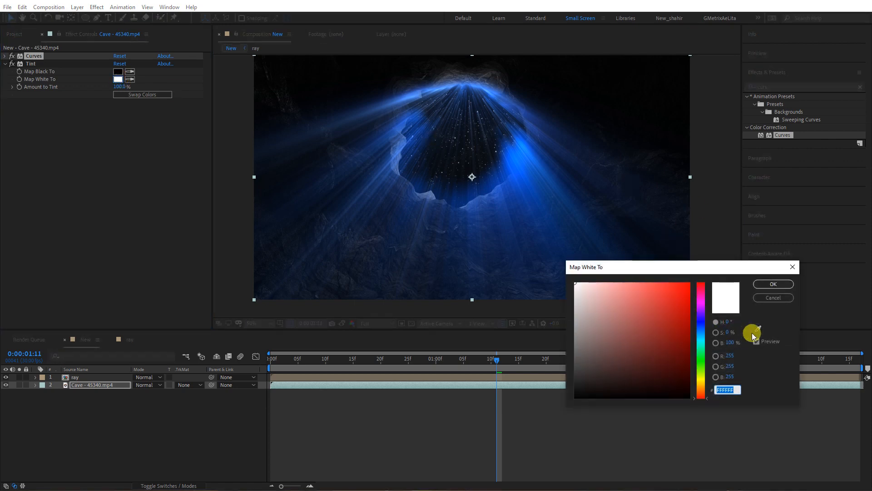
click(528, 191)
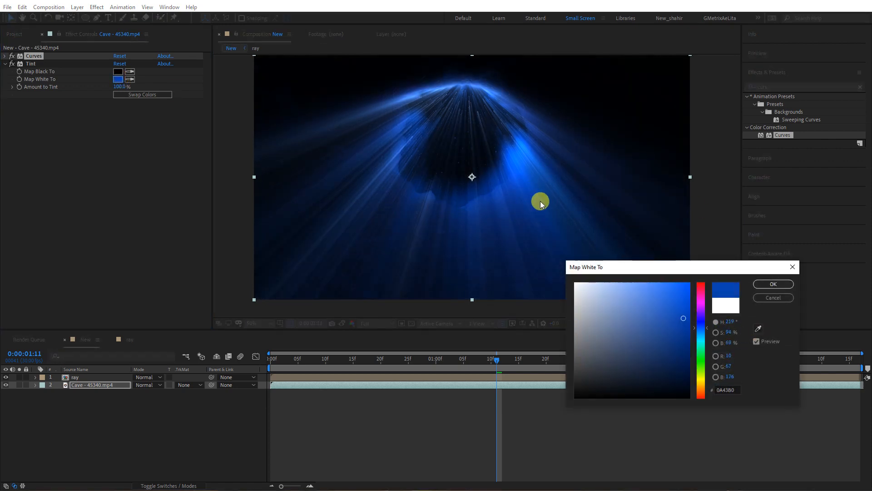
click(778, 285)
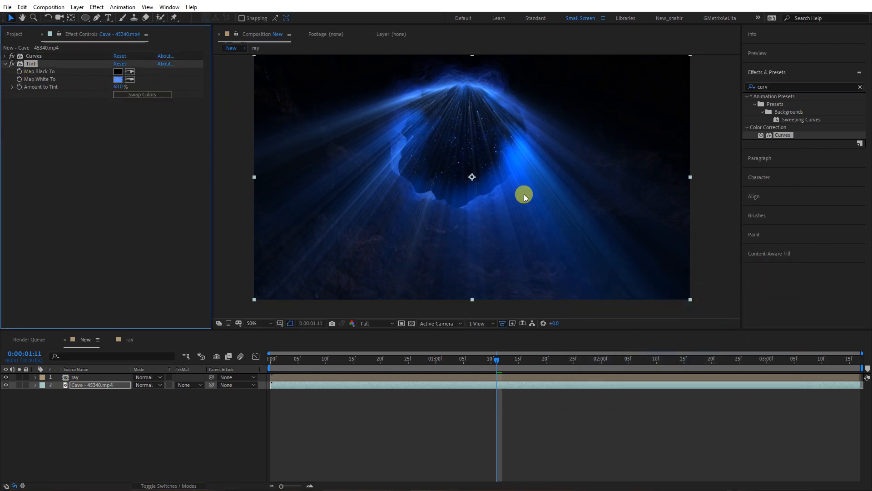
Apply Curves to the ray layer, pull down the RGB curve's shadows and adjust the Red channel's curve
click(88, 378)
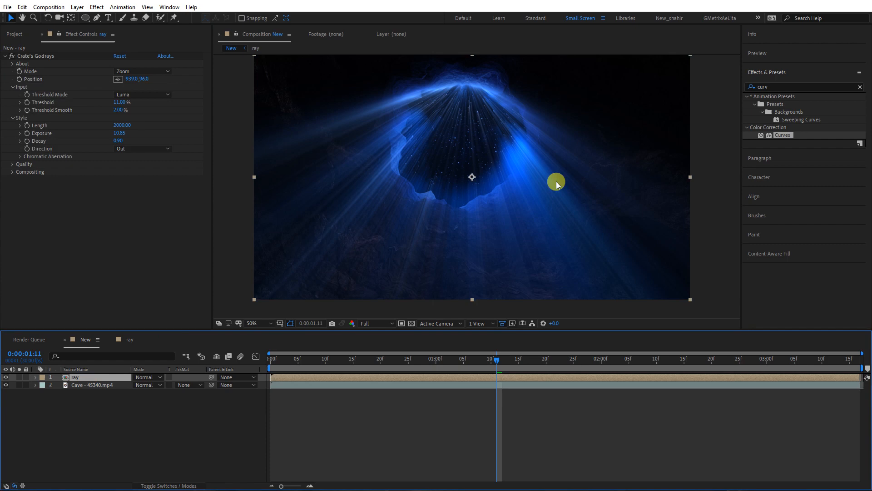
double_click(782, 135)
drag(49, 267, 53, 282)
drag(119, 194, 120, 196)
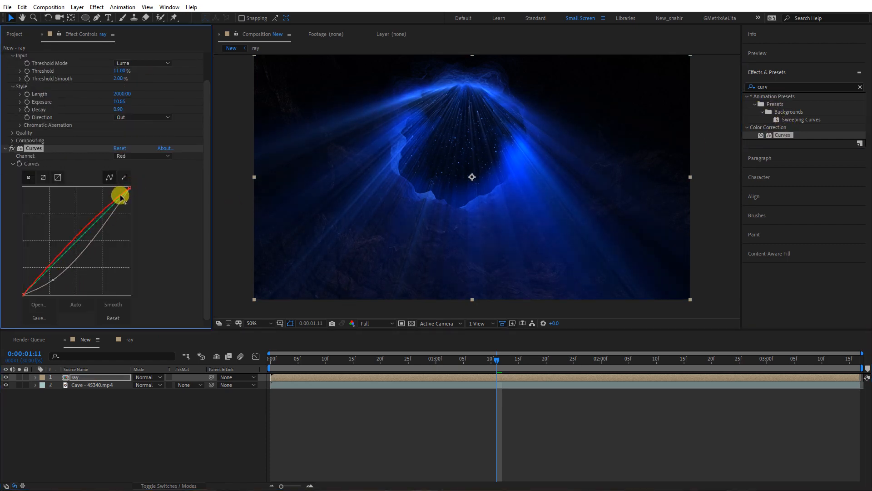
Set the Godrays Decay on the ray layer to 1.26 and move the ray origin to about 1031, 68
mouse_move(116, 109)
mouse_down()
mouse_move(101, 107)
mouse_move(128, 108)
mouse_up()
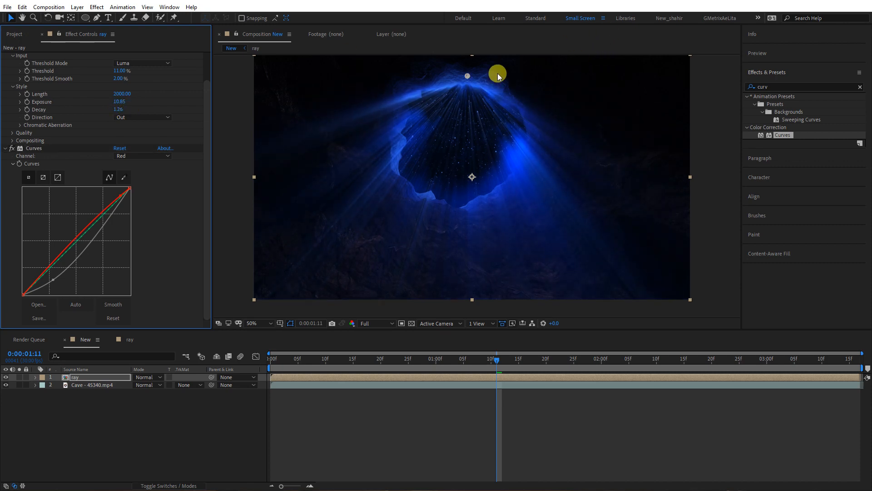
drag(467, 76, 489, 69)
Raise the highlights of the cave layer's RGB curve and set its tint amount to 69%
click(88, 385)
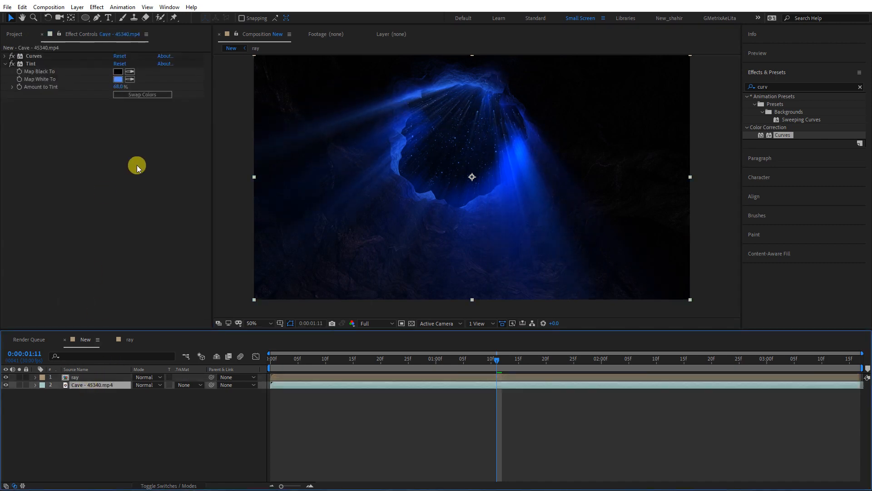
click(113, 87)
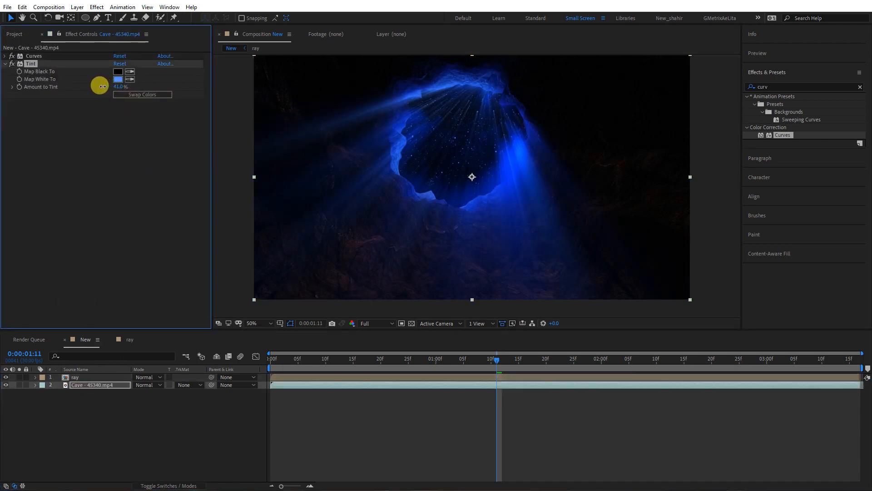
click(5, 56)
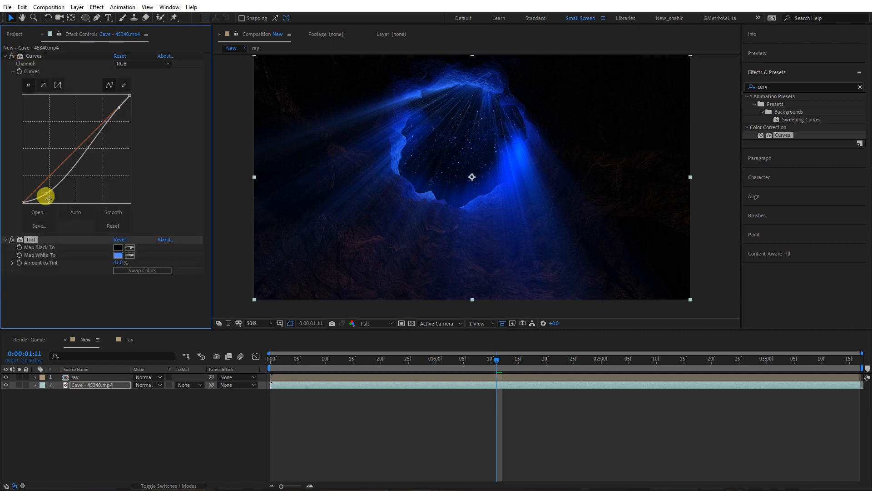
drag(118, 107, 113, 102)
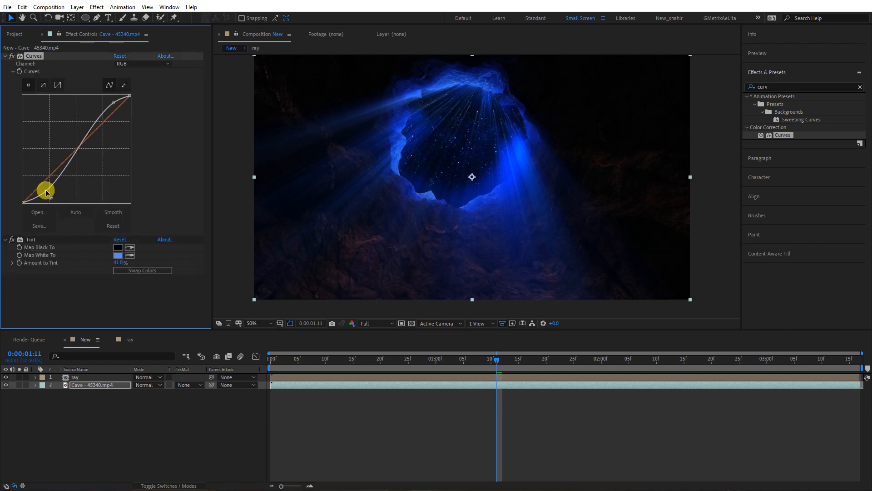
drag(120, 262, 123, 262)
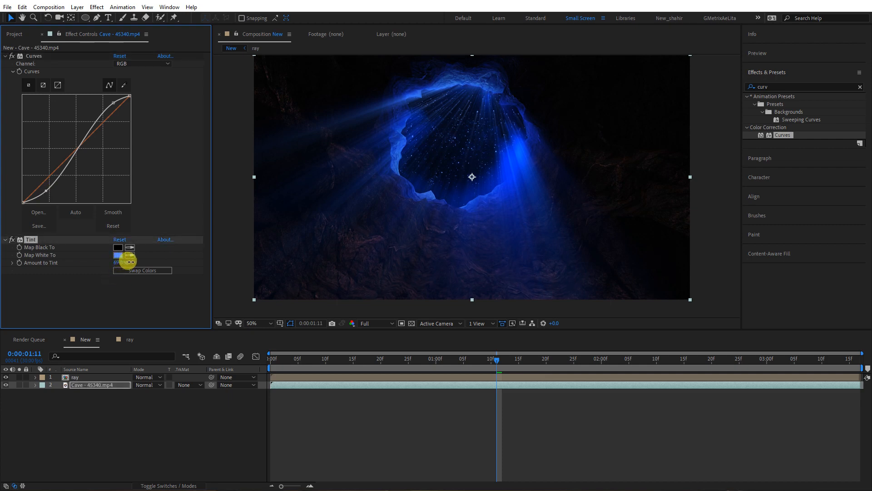
Add an adjustment layer on top, apply Curves to it and raise the RGB curve's highlights
right_click(147, 416)
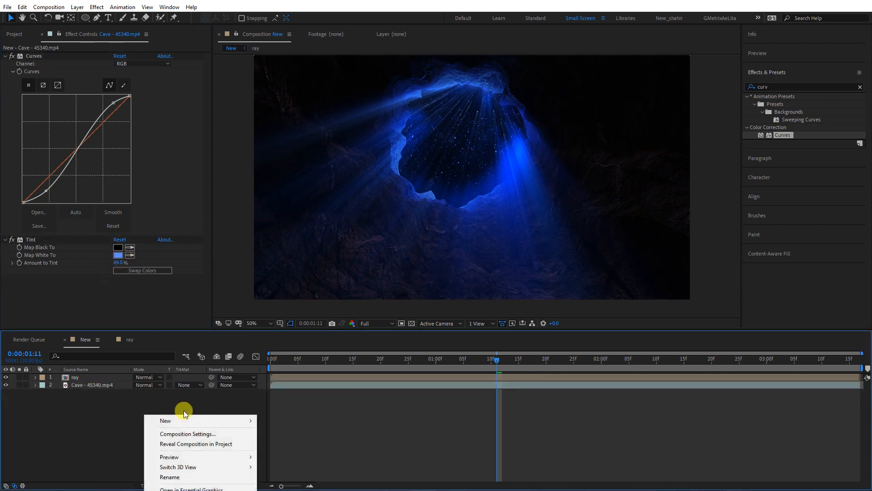
mouse_move(203, 418)
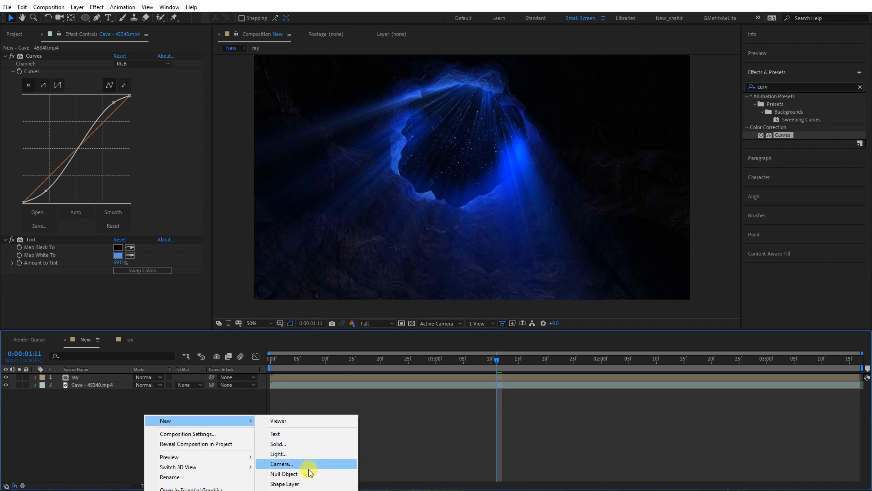
click(286, 489)
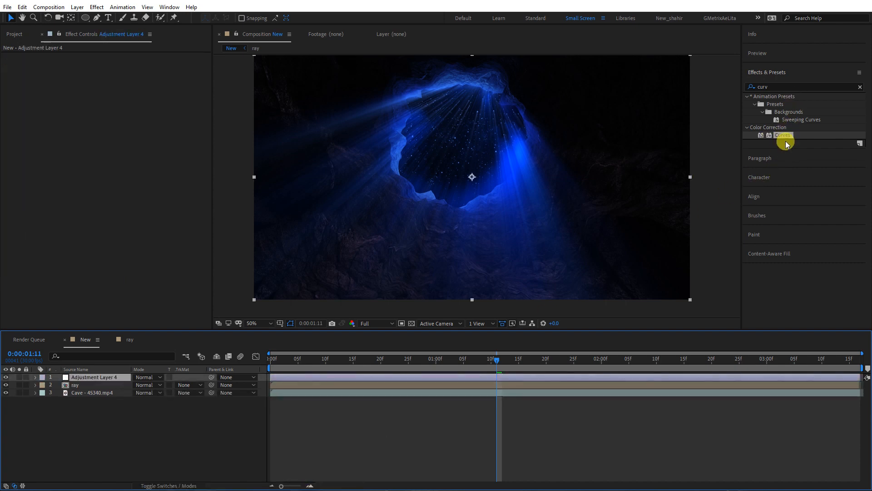
drag(782, 136, 106, 117)
drag(30, 195, 31, 195)
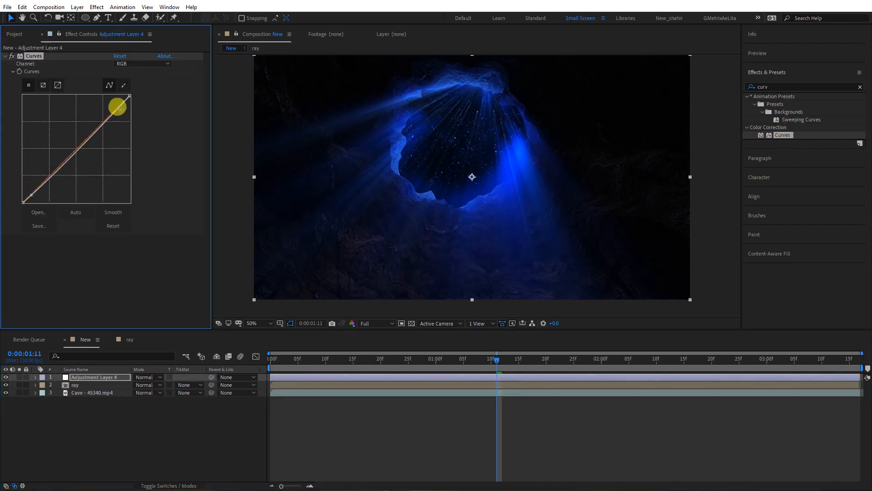
drag(120, 109, 118, 98)
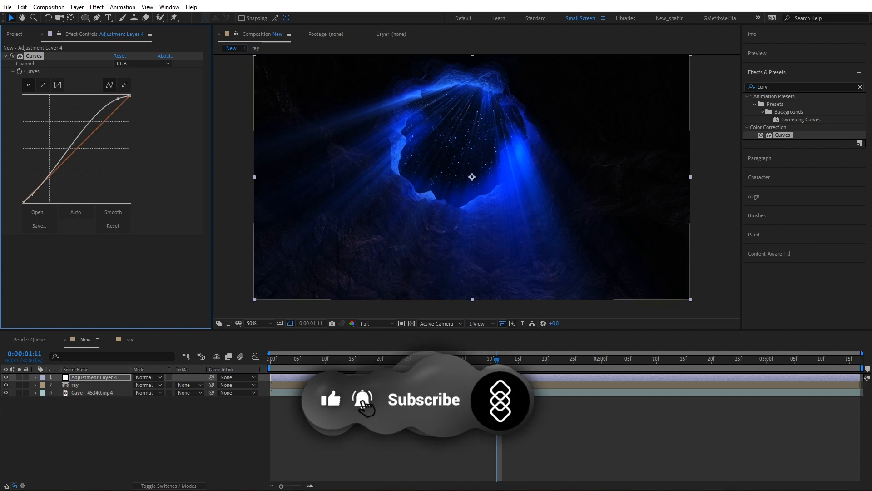
Animate the ray layer's Godrays Position with keyframes from 1031, 68 at 0:00:00:00 to 640, 68 at 0:00:03:16
drag(497, 359, 272, 359)
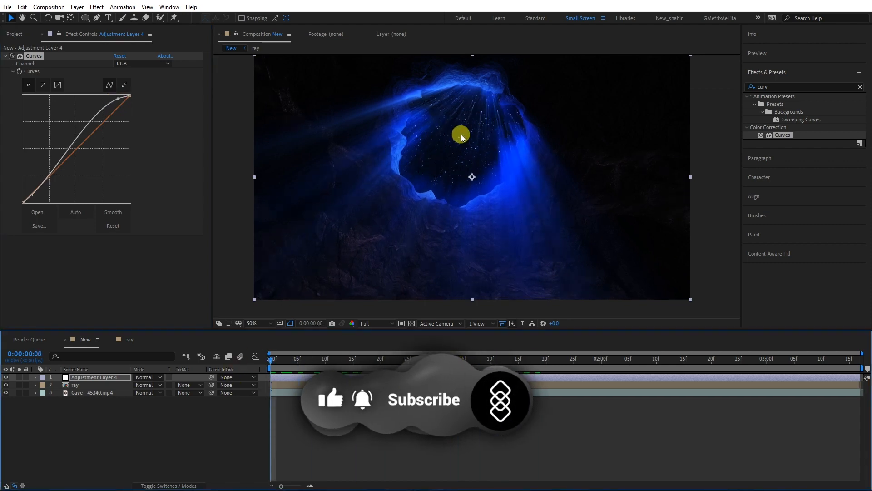
click(75, 385)
click(19, 79)
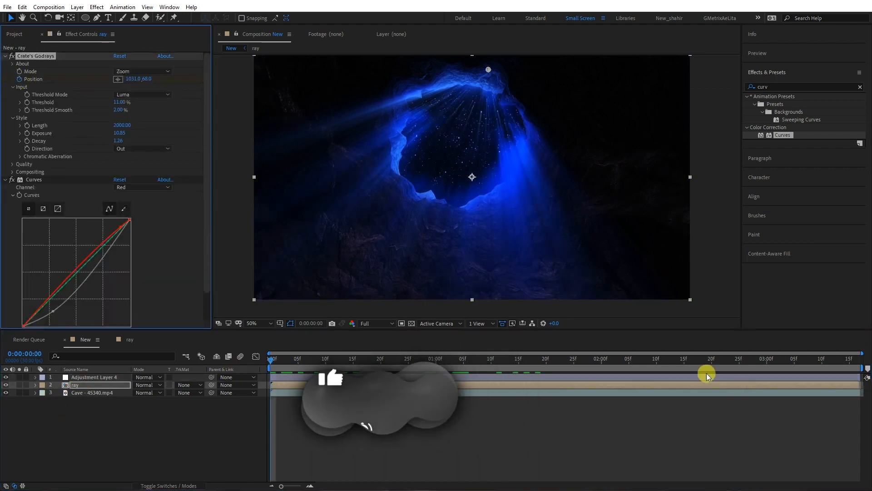
click(856, 358)
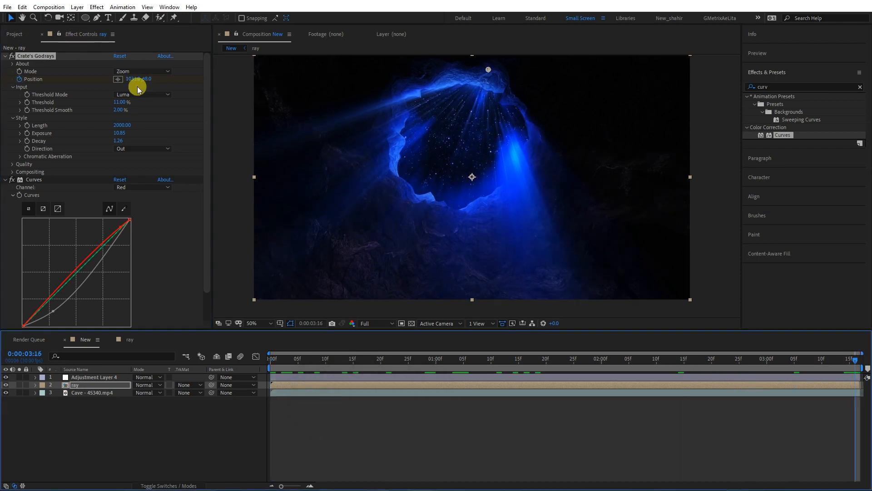
drag(139, 88, 9, 87)
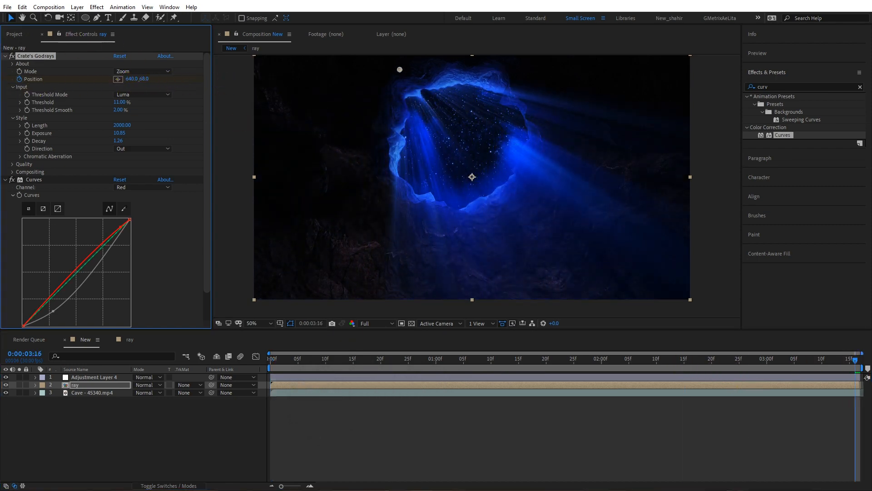
Play back the composition from the start and scrub to about one second to check the ray movement
drag(743, 360, 269, 362)
key(space)
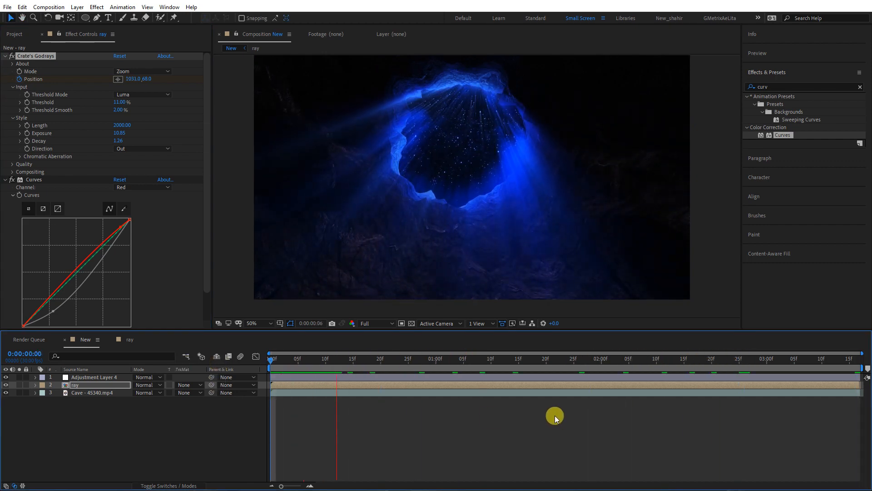
key(space)
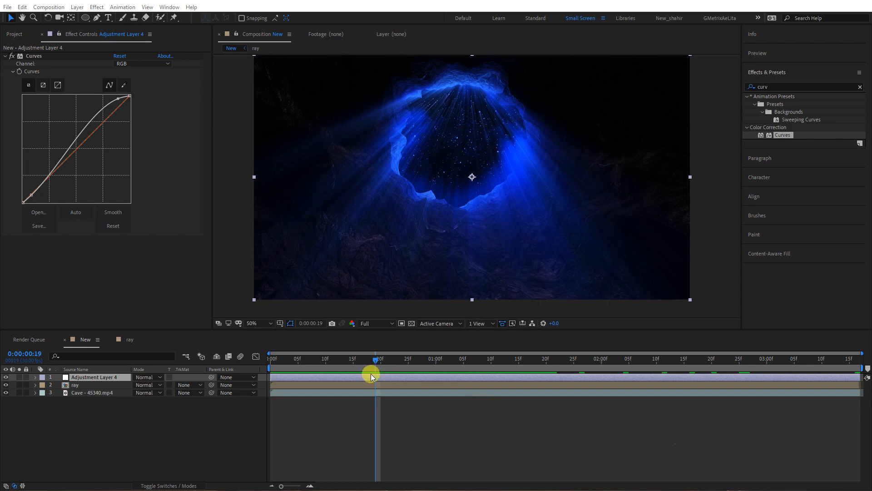
drag(376, 363, 443, 411)
Fine-tune the shadow point of the adjustment layer's RGB curve while viewing frame 0:00:00:28
click(108, 376)
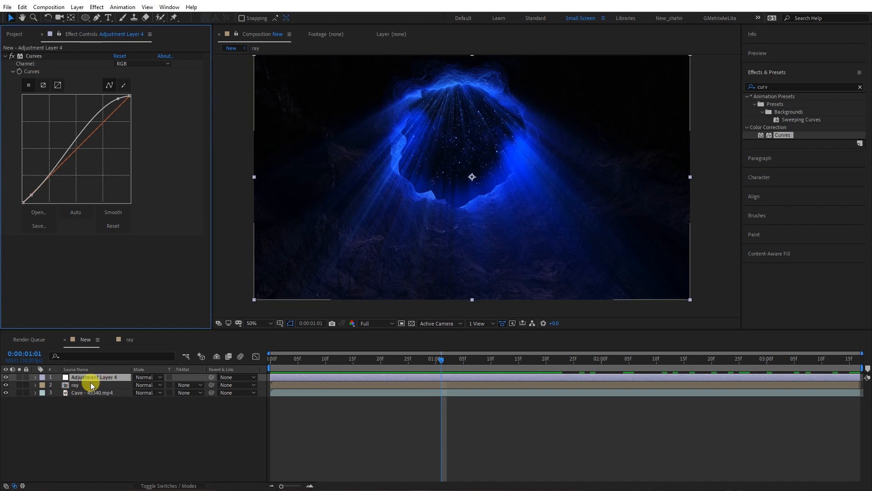
click(427, 365)
click(75, 386)
click(78, 393)
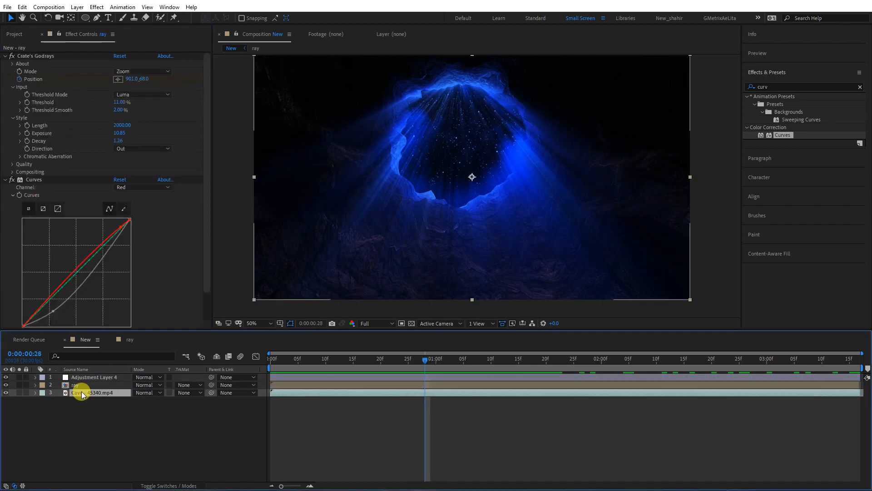
click(91, 377)
drag(30, 192, 31, 195)
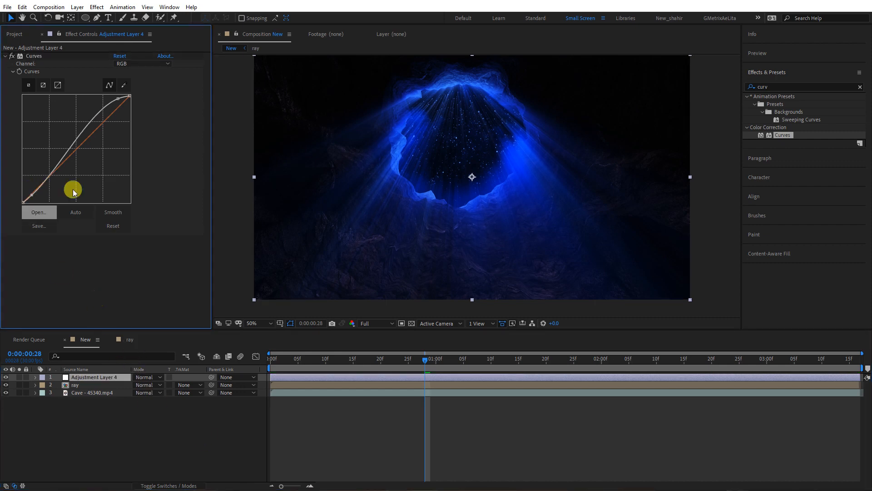
Set the Godrays Threshold on the ray layer to 15% and check the rays at about two seconds
click(200, 403)
click(72, 385)
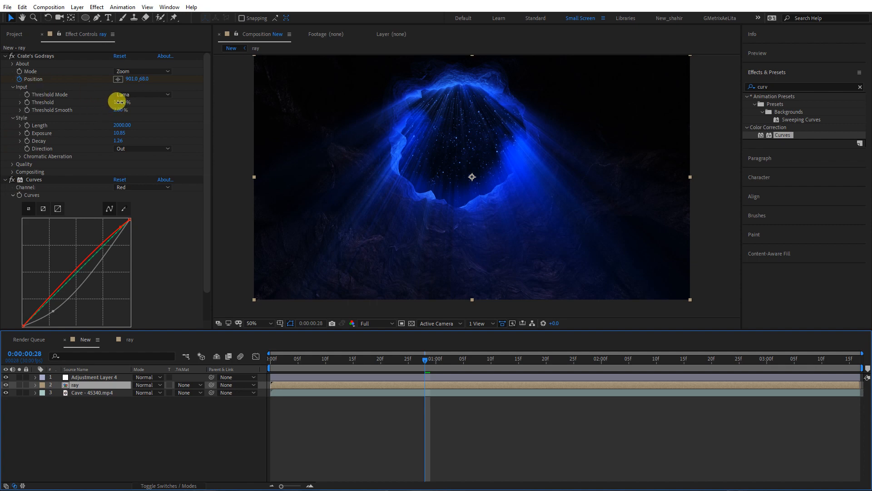
mouse_move(120, 102)
mouse_down()
mouse_move(135, 100)
mouse_move(112, 95)
mouse_up()
click(165, 416)
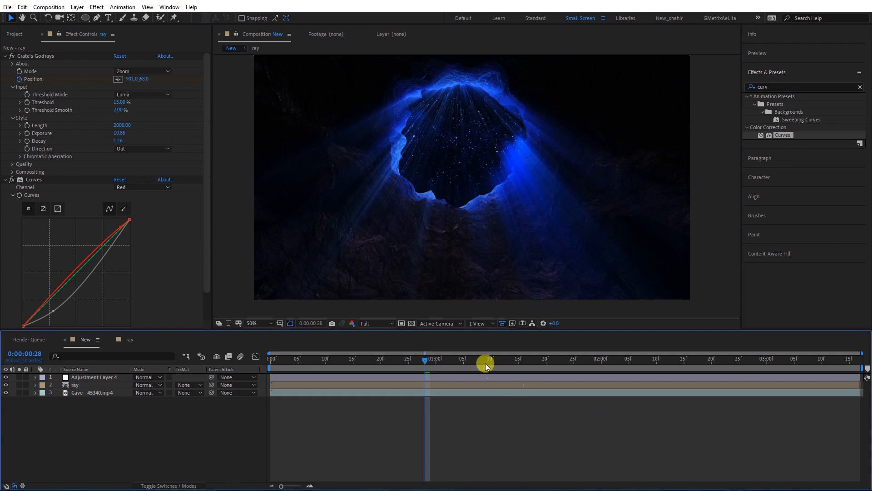
click(602, 359)
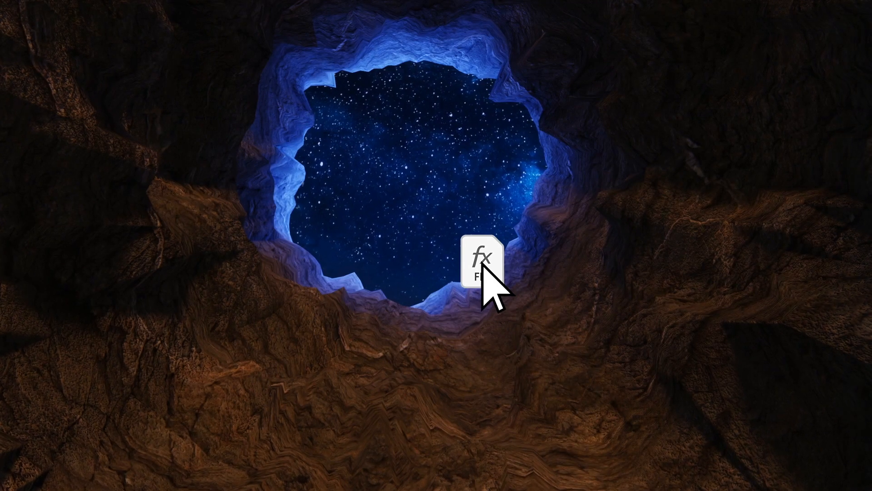